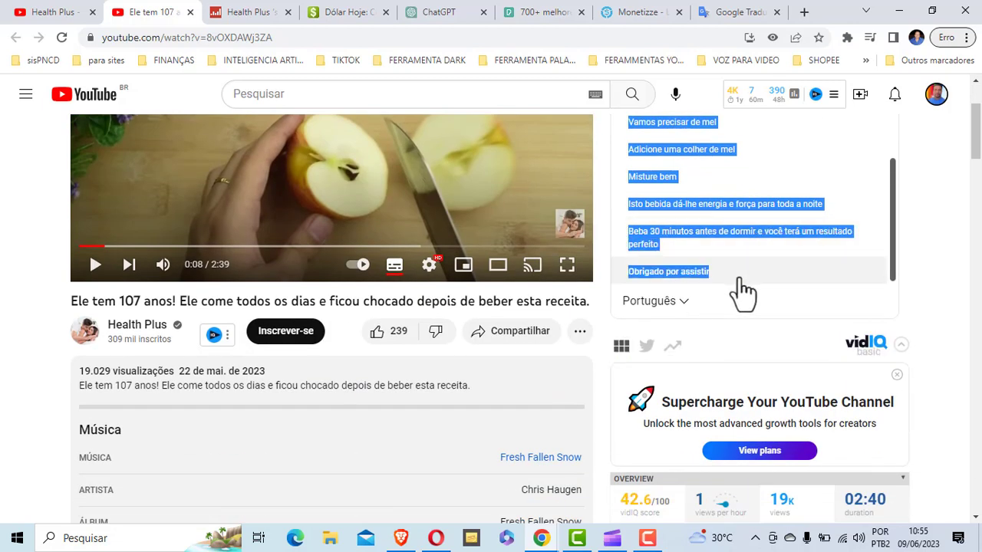
# Copy the selected Portuguese transcript of the YouTube recipe video
pyautogui.scroll(2, 653, 235)
pyautogui.rightClick(670, 198)
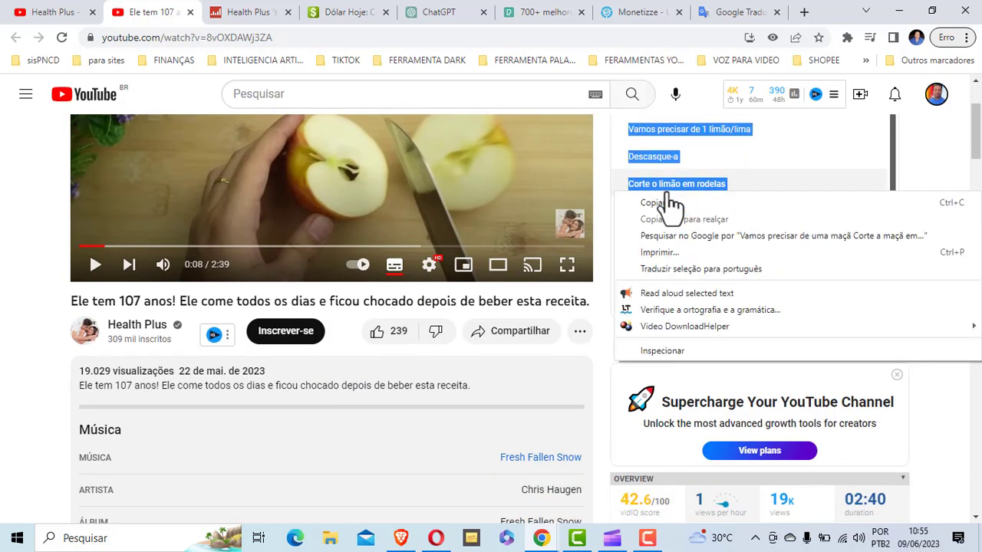
pyautogui.click(658, 203)
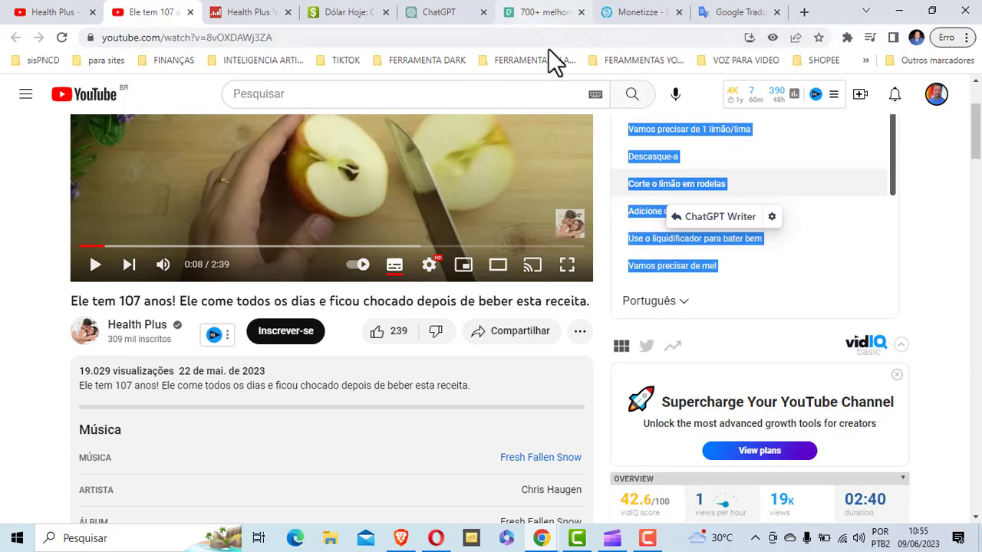
# Switch to ChatGPT and write the prompt "Reescreva esse texto com outras palavras:", accepting the capital-letter correction for its first word
pyautogui.click(439, 12)
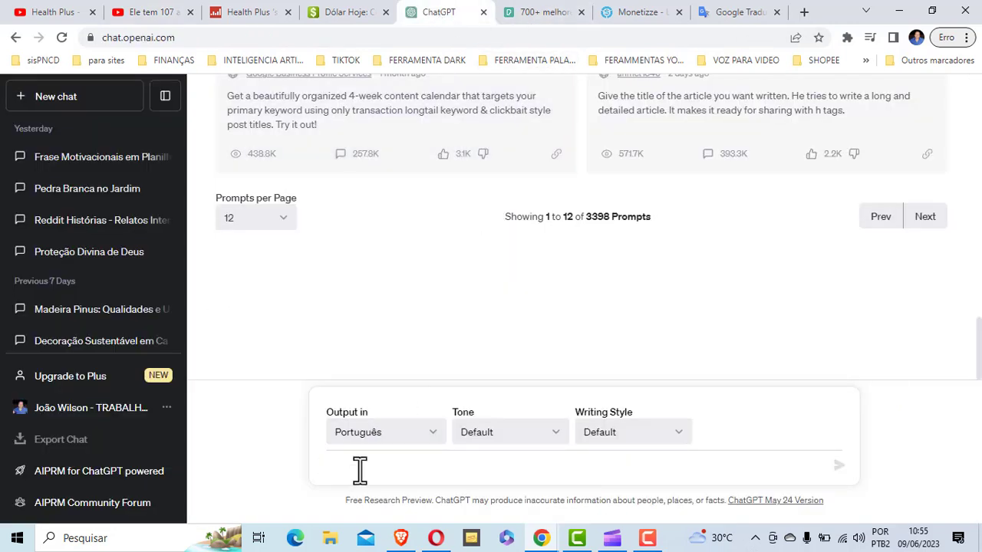
pyautogui.write('r')
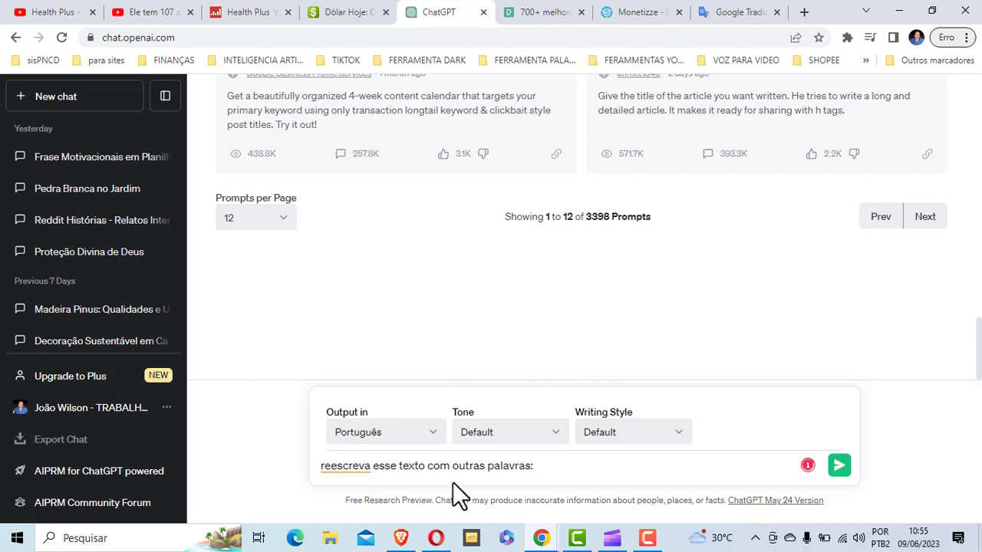
pyautogui.click(342, 470)
pyautogui.rightClick(332, 467)
pyautogui.click(336, 470)
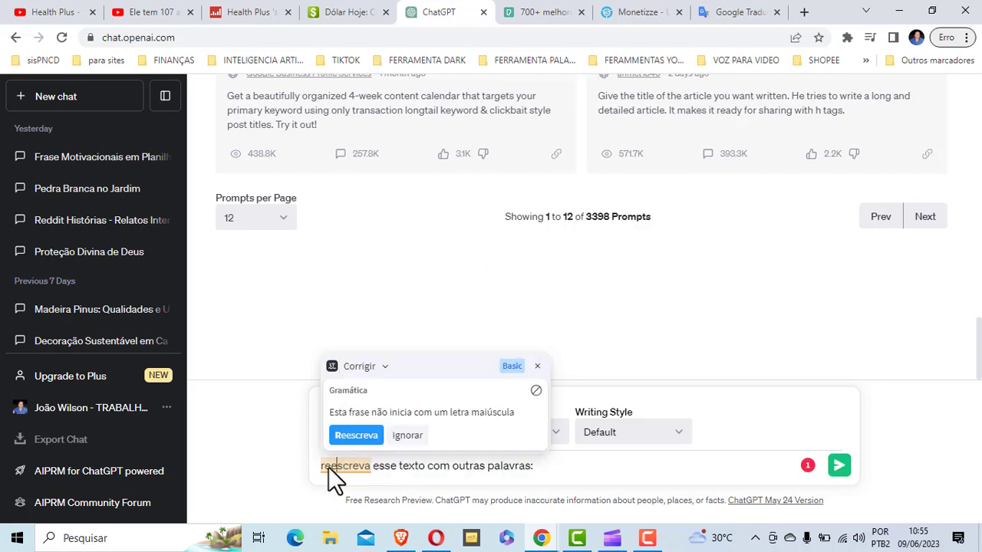
pyautogui.click(335, 470)
pyautogui.click(346, 443)
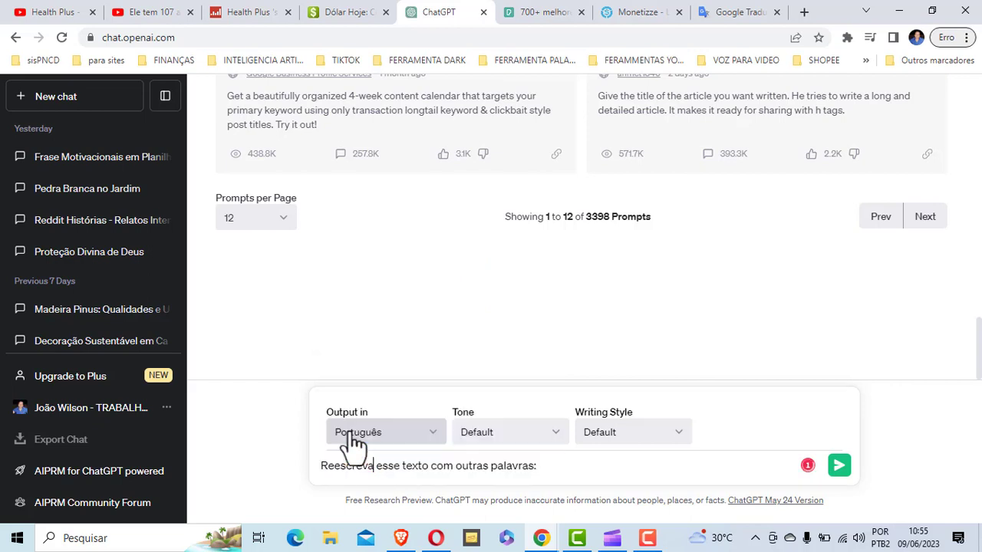
# Paste the copied transcript after the prompt's instruction and send the message
pyautogui.rightClick(568, 468)
pyautogui.click(596, 338)
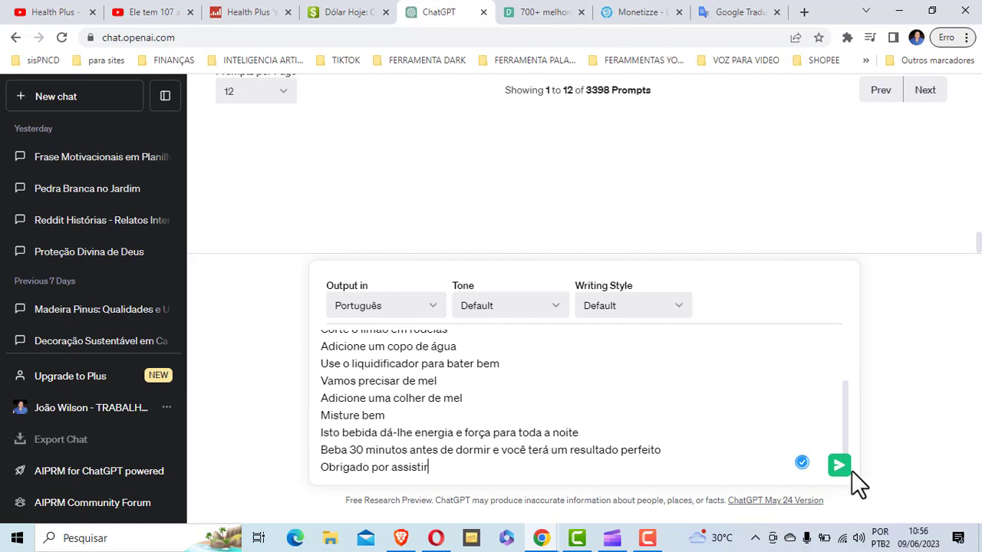
pyautogui.click(839, 466)
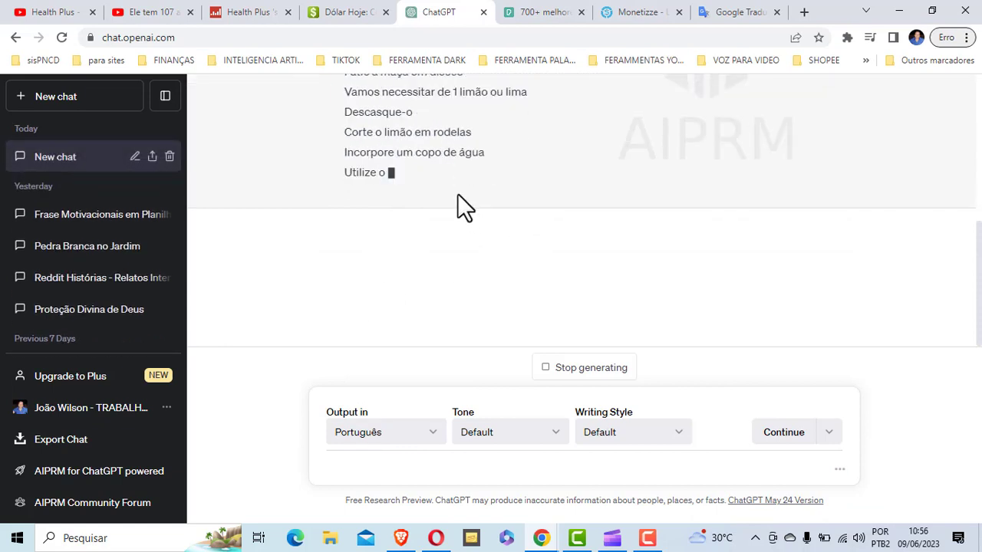
# Copy ChatGPT's whole rewritten recipe, from "Necessitaremos de uma maçã" to "Agradecemos pela sua atenção"
pyautogui.scroll(3, 459, 194)
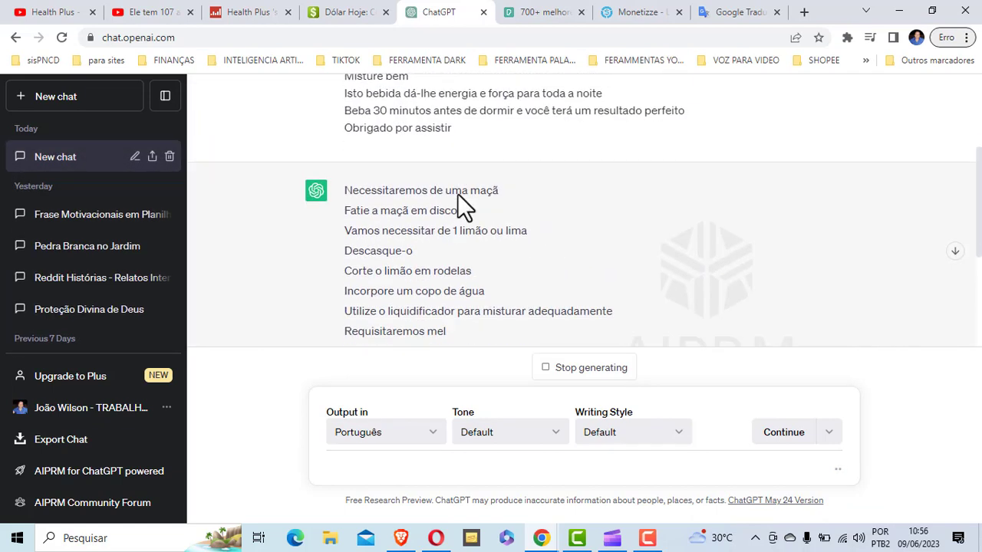
pyautogui.scroll(1, 457, 193)
pyautogui.scroll(1, 456, 199)
pyautogui.scroll(-3, 460, 223)
pyautogui.scroll(2, 458, 222)
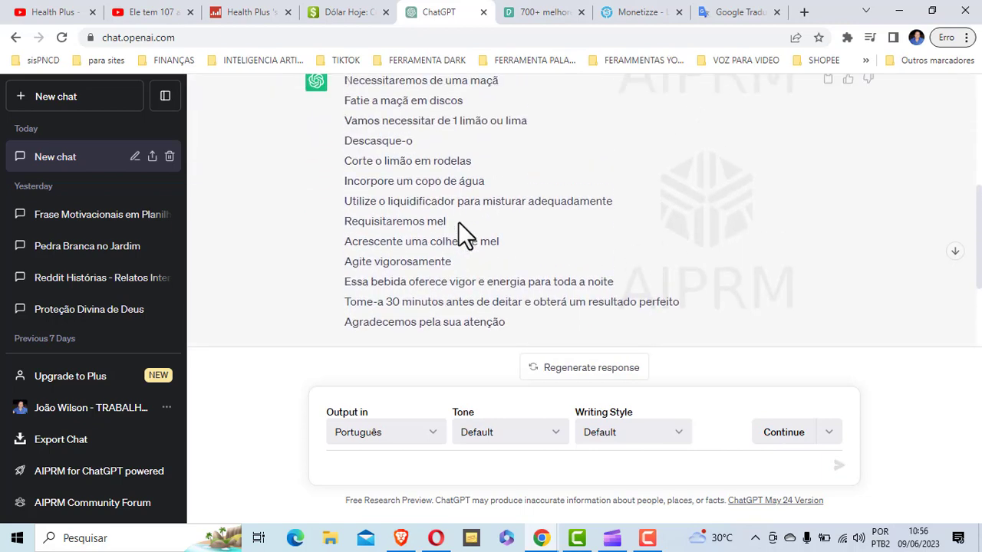
pyautogui.scroll(-3, 458, 222)
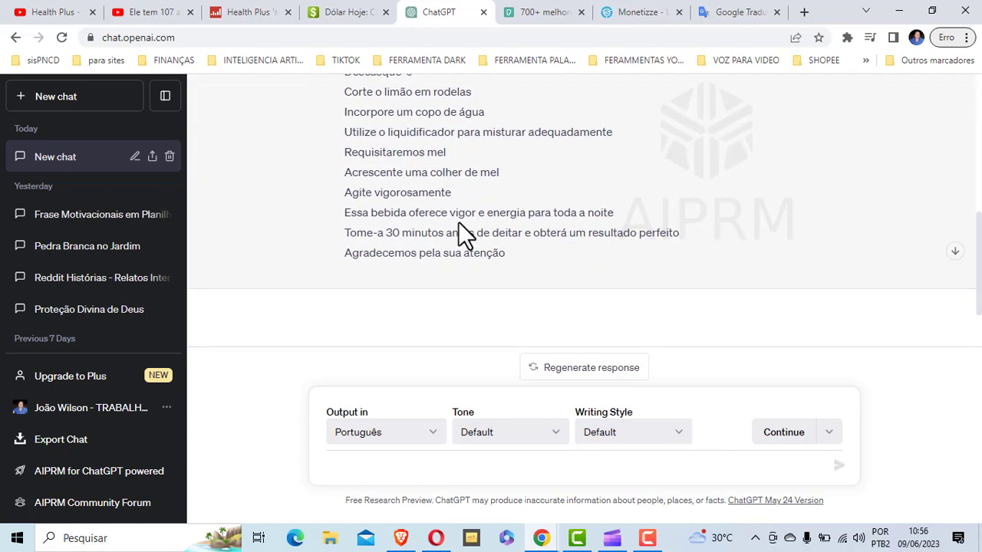
pyautogui.scroll(2, 459, 222)
pyautogui.moveTo(343, 156); pyautogui.dragTo(524, 250)
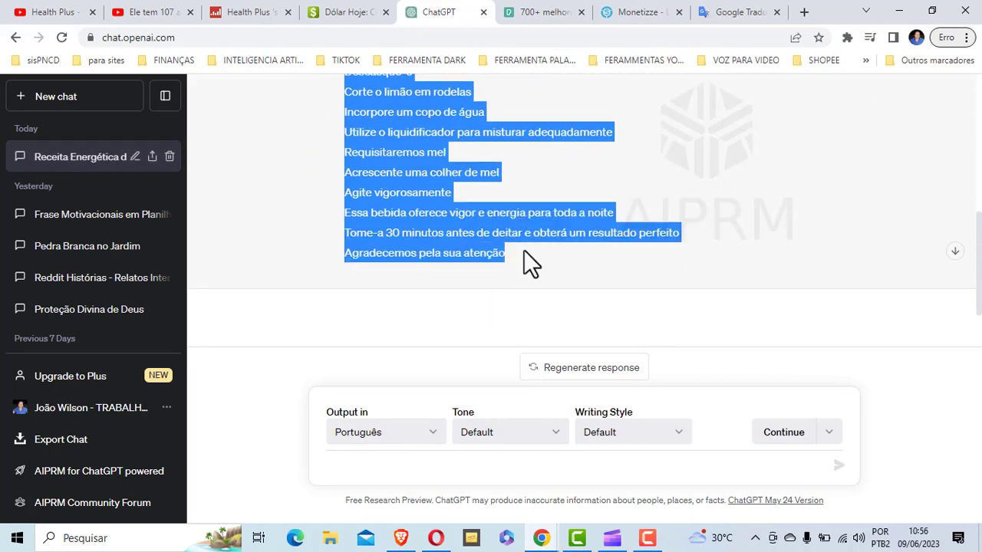
pyautogui.rightClick(412, 121)
pyautogui.click(422, 132)
pyautogui.scroll(3, 409, 178)
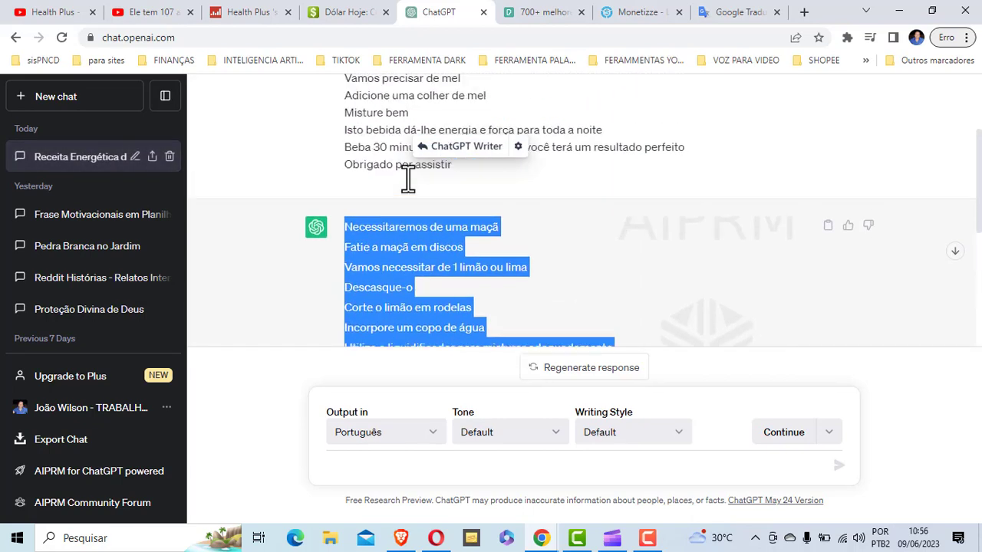
pyautogui.rightClick(412, 243)
pyautogui.click(454, 254)
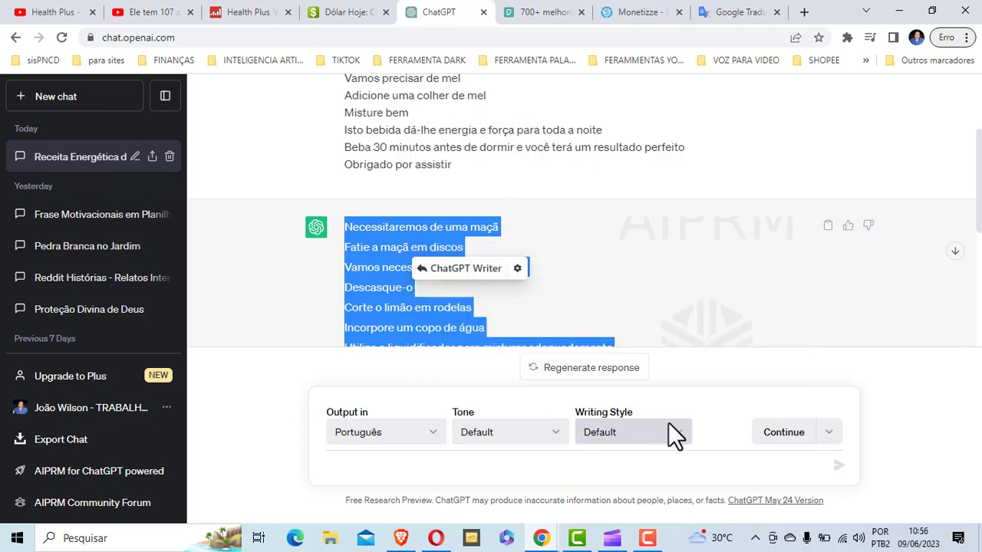
# Switch to Microsoft Clipchamp and open the text-to-speech converter (Conversor de texto em fala)
pyautogui.click(612, 538)
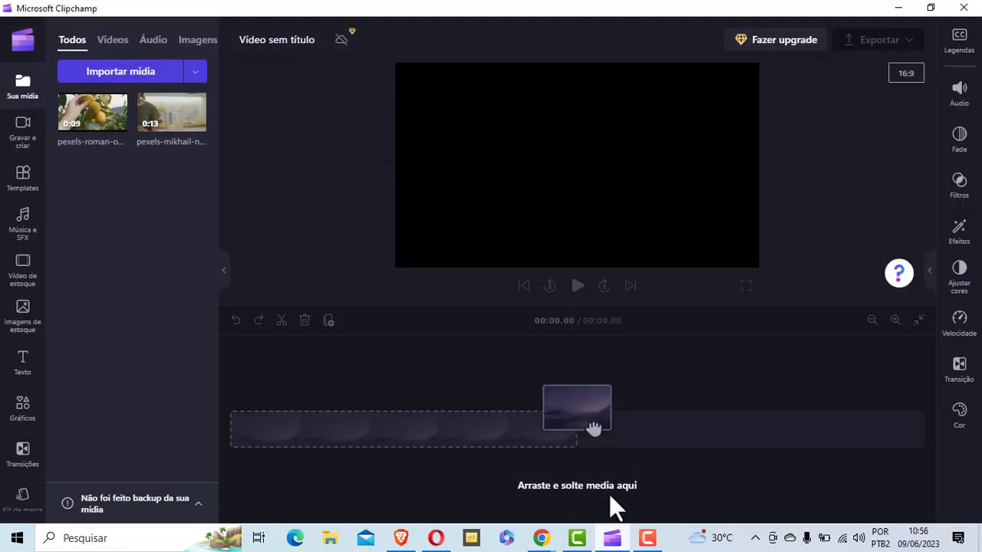
pyautogui.click(25, 139)
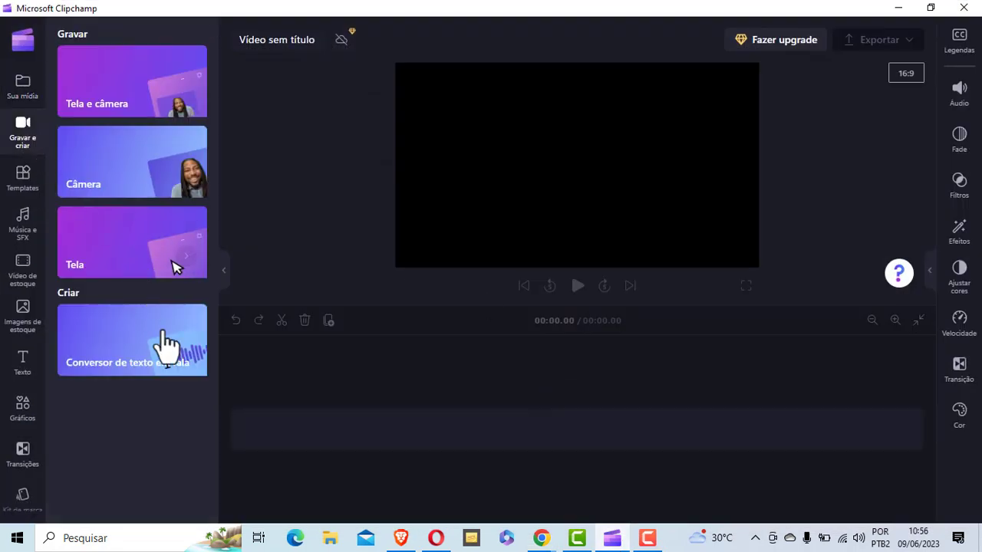
pyautogui.click(100, 339)
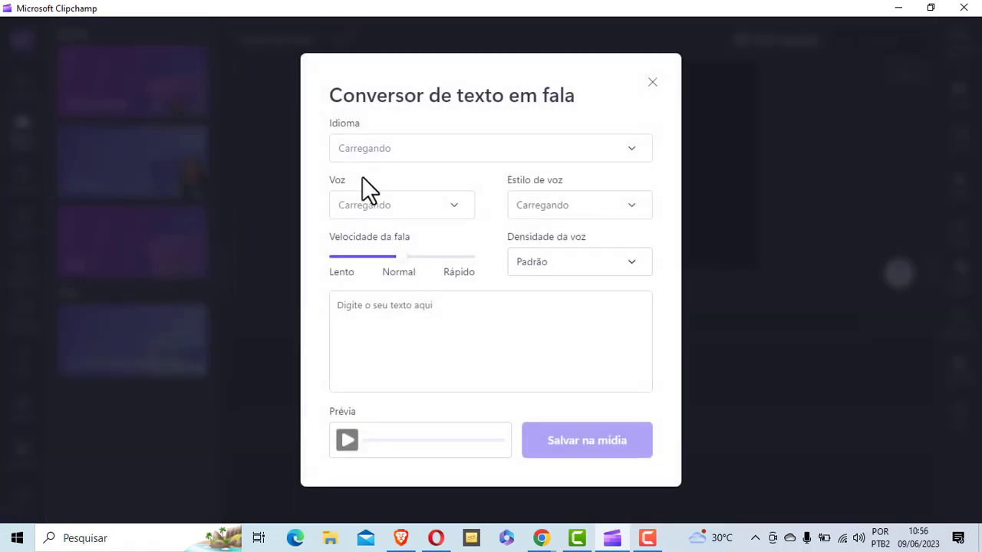
# Paste the rewritten recipe into the speech converter and save the Português (Brasil) narration to the project media
pyautogui.click(373, 313)
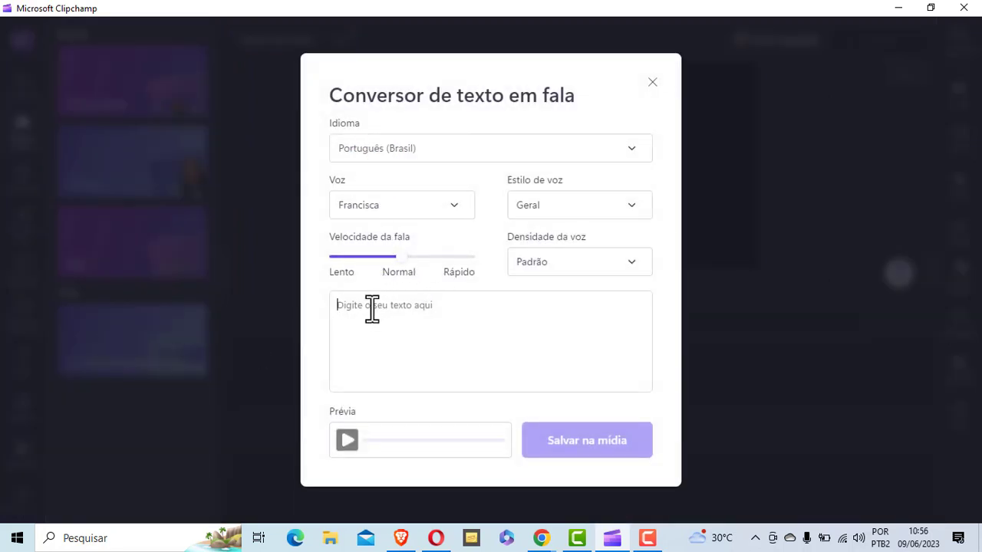
pyautogui.hotkey('ctrl', 'v')
pyautogui.scroll(5, 379, 309)
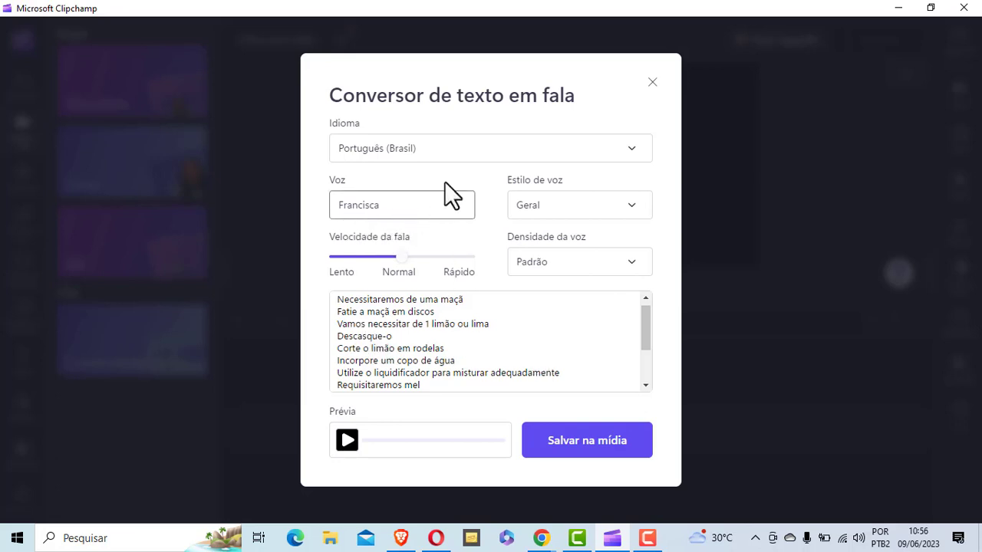
pyautogui.click(583, 449)
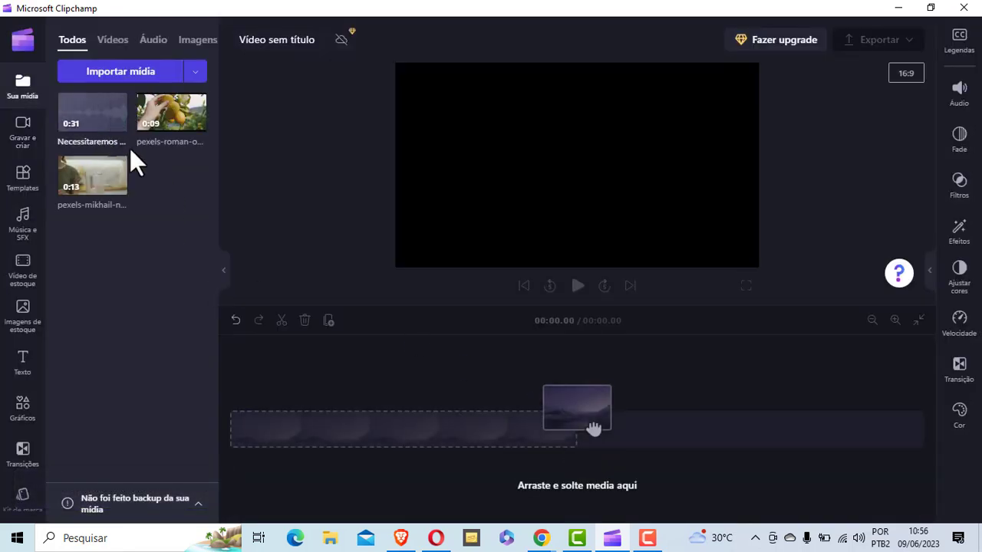
# Place the generated narration at the start of the timeline, preview it briefly and return the playhead to the beginning
pyautogui.moveTo(114, 136); pyautogui.dragTo(263, 432)
pyautogui.click(577, 288)
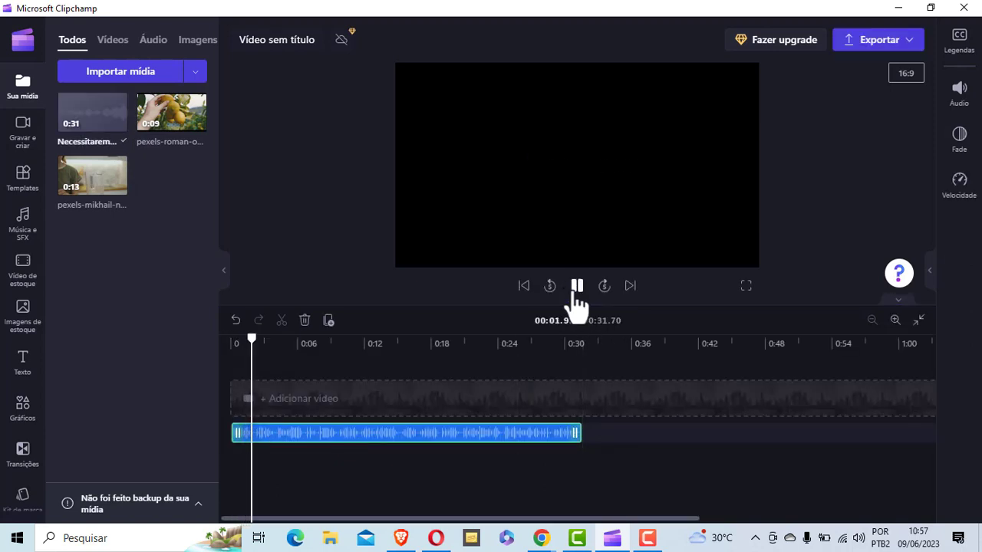
pyautogui.click(577, 286)
pyautogui.moveTo(277, 337); pyautogui.dragTo(227, 344)
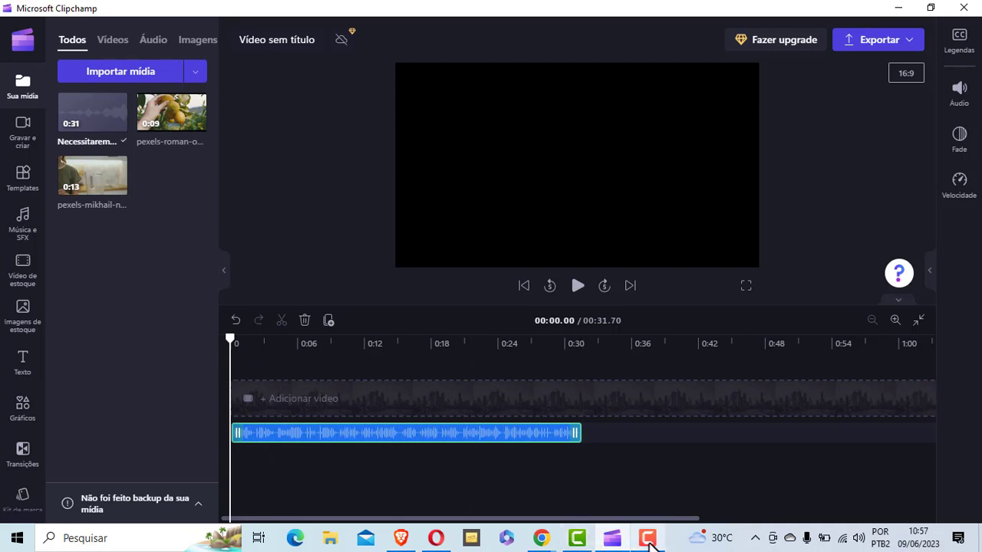
# Switch to Pexels in Chrome and browse the "limão" video results for footage matching the recipe
pyautogui.moveTo(590, 542)
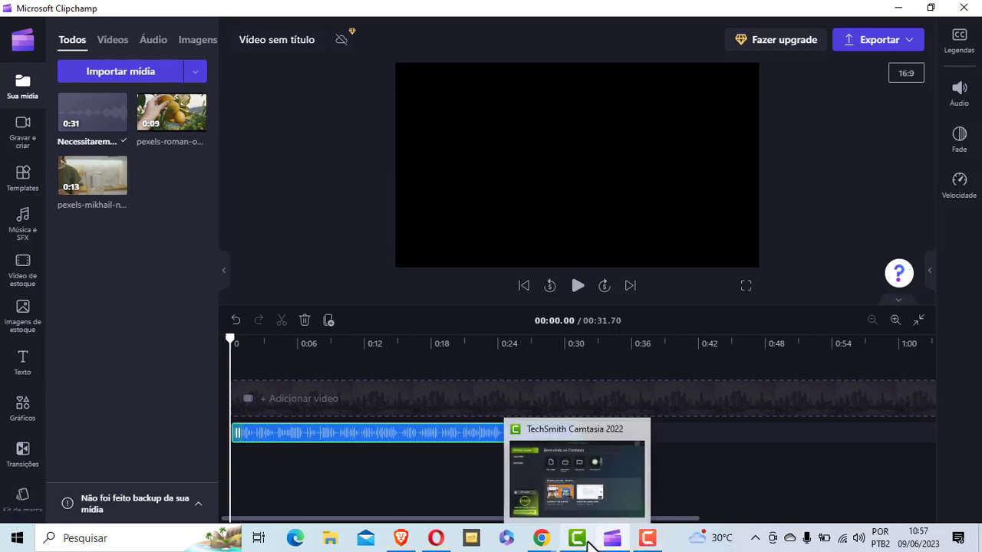
pyautogui.moveTo(540, 542)
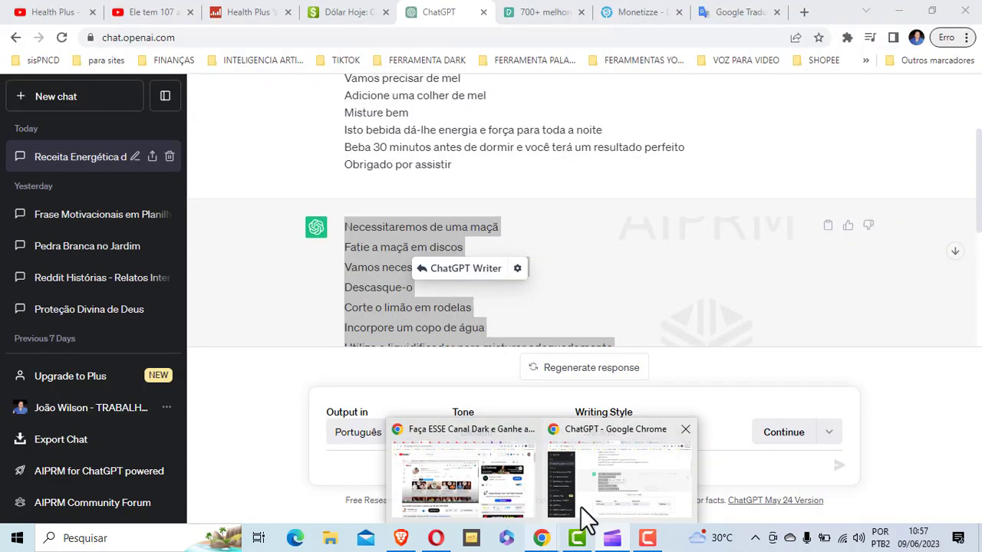
pyautogui.click(585, 520)
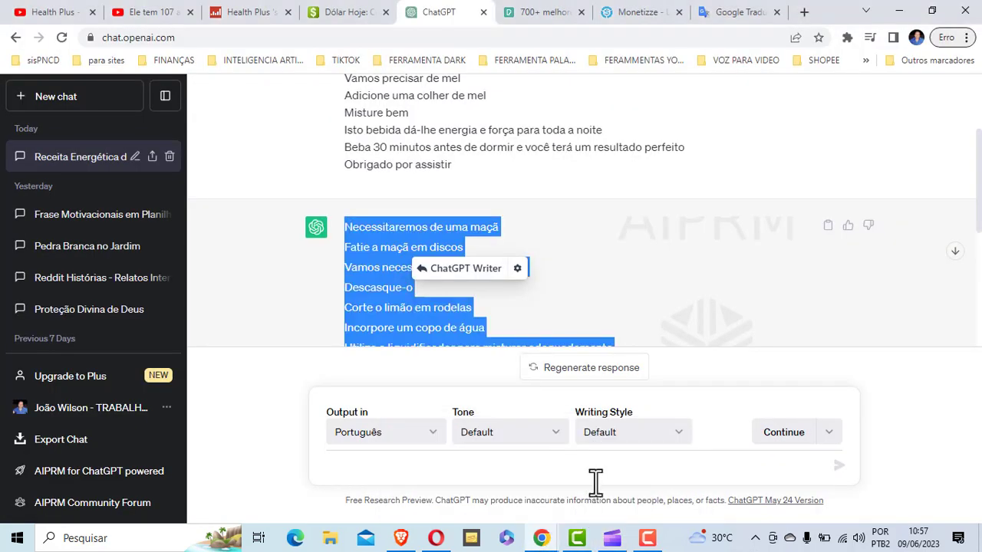
pyautogui.click(537, 17)
pyautogui.click(160, 117)
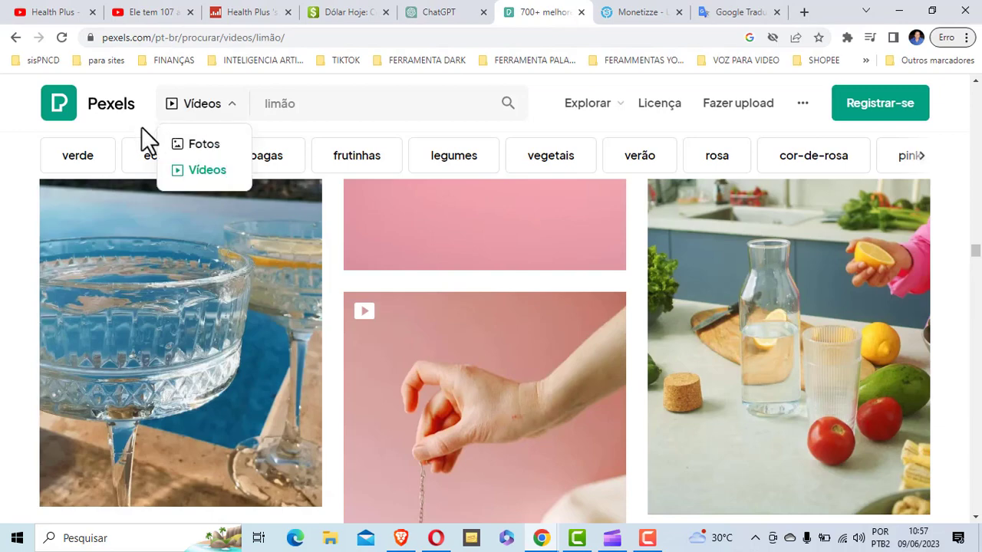
pyautogui.scroll(-1, 341, 178)
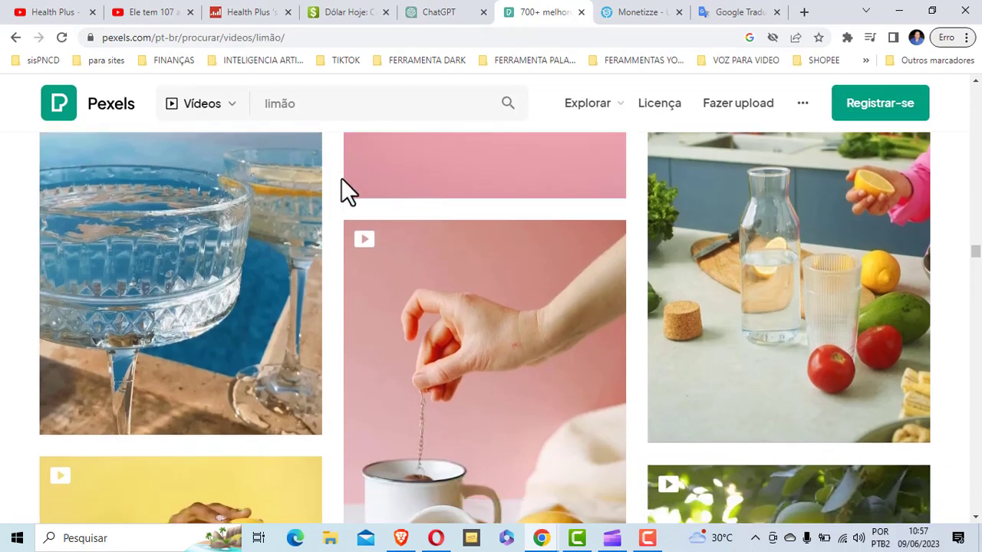
pyautogui.scroll(-8, 407, 261)
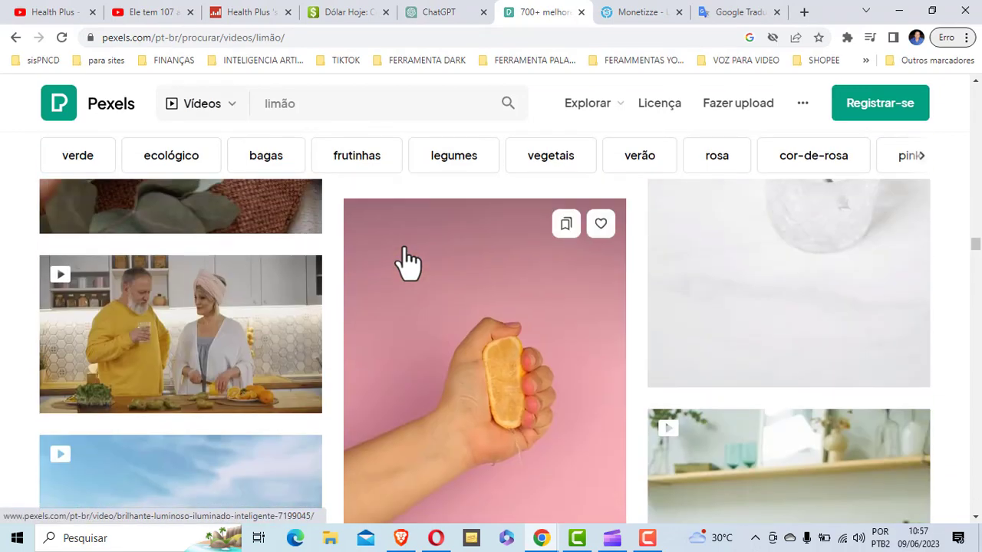
pyautogui.scroll(4, 403, 262)
pyautogui.scroll(-3, 401, 263)
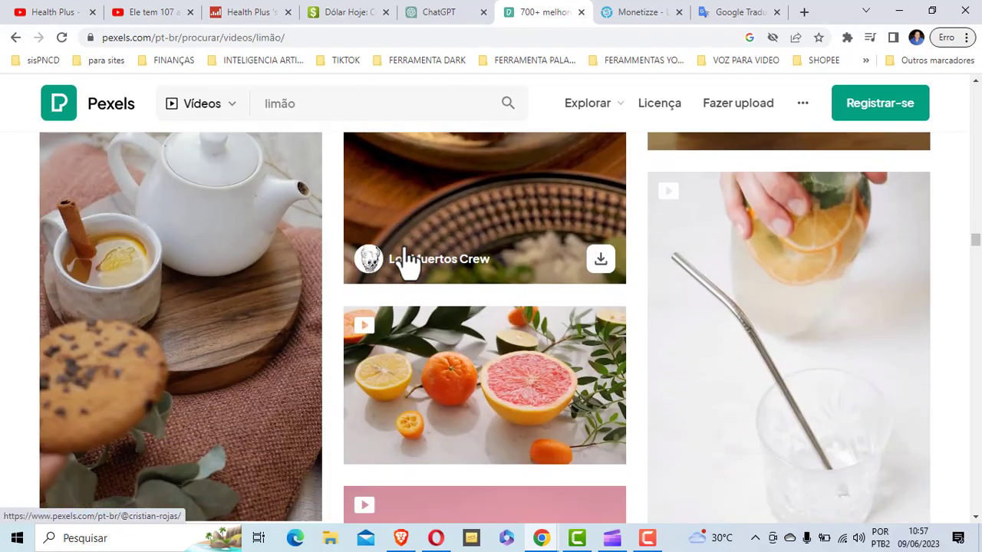
pyautogui.scroll(4, 491, 296)
pyautogui.scroll(5, 357, 179)
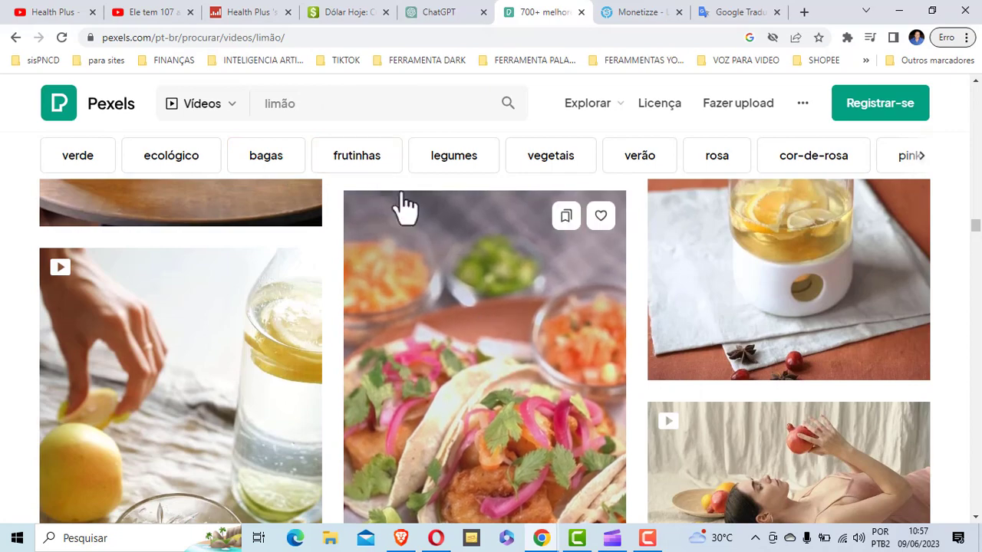
pyautogui.scroll(-3, 383, 313)
pyautogui.scroll(4, 399, 307)
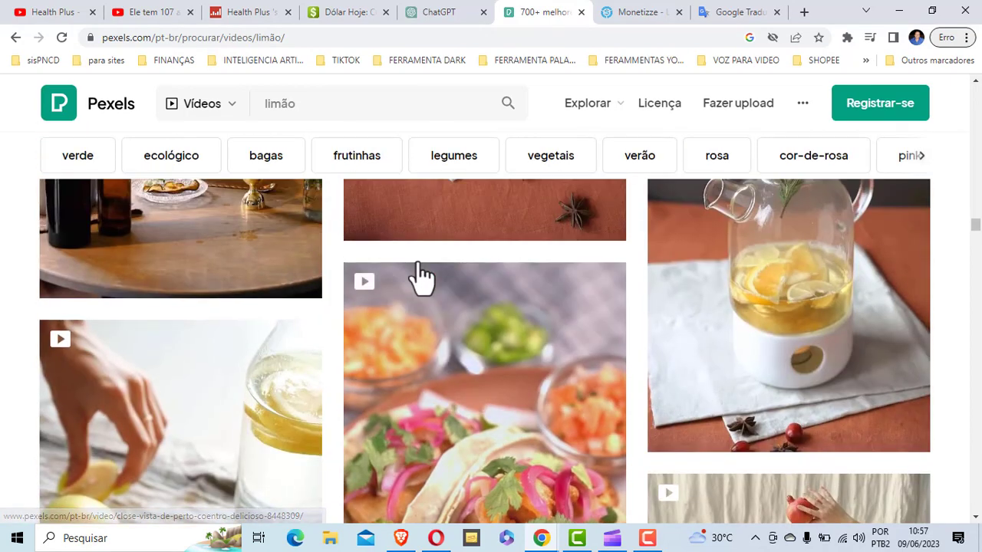
# Return to Clipchamp, place the pexels-mikhail clip and the pexels-roman clip in sequence above the narration, and play the video
pyautogui.click(614, 540)
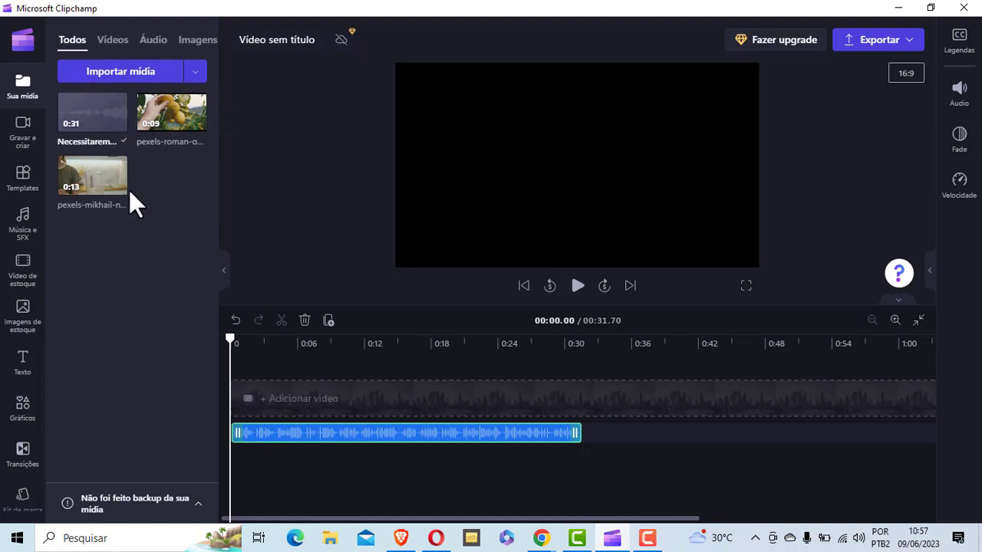
pyautogui.moveTo(95, 204)
pyautogui.moveTo(71, 201); pyautogui.dragTo(246, 413)
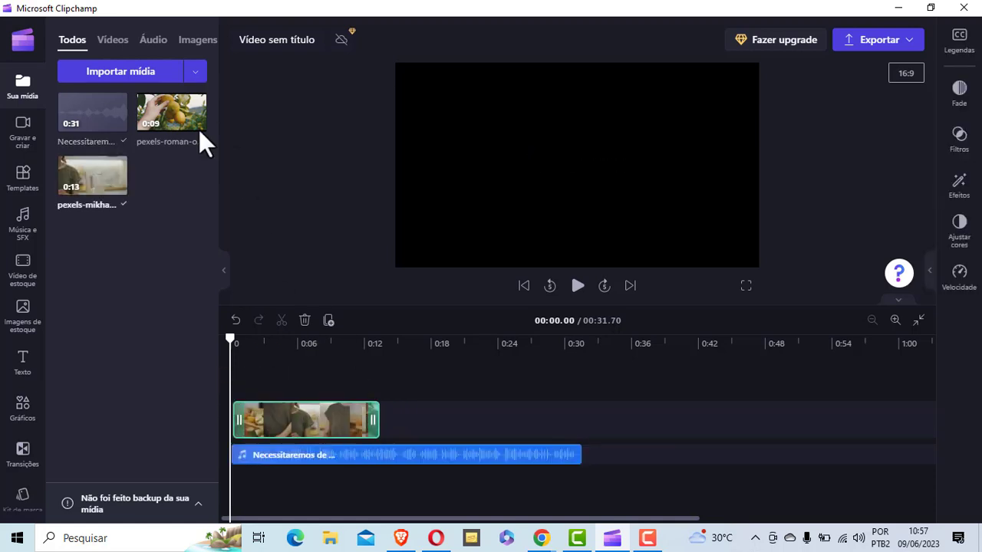
pyautogui.moveTo(180, 122); pyautogui.dragTo(412, 422)
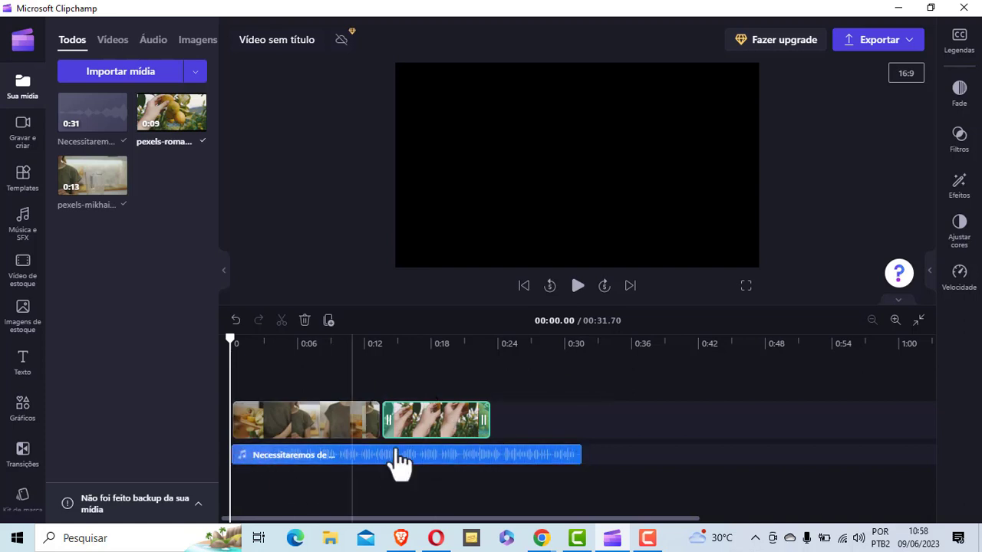
pyautogui.click(578, 287)
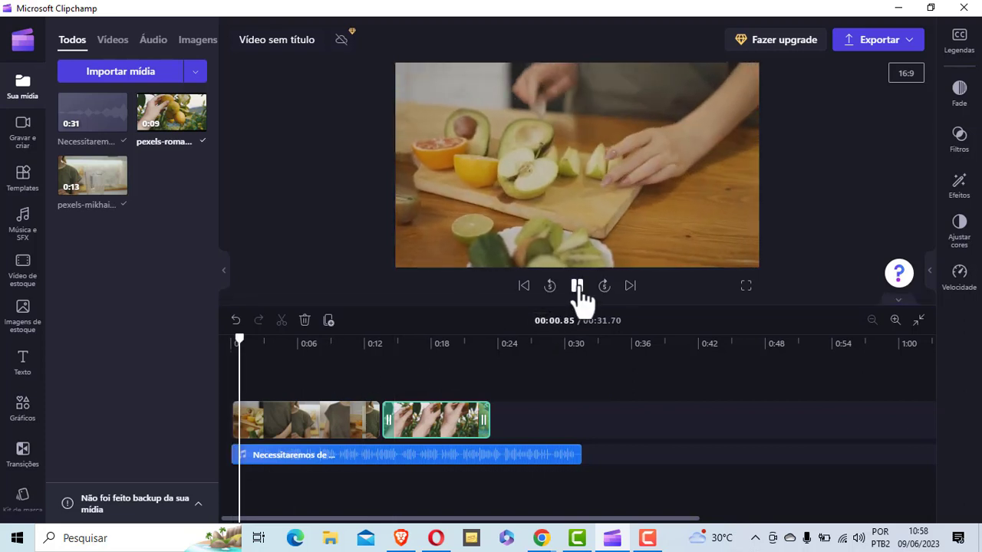
# Pause the playback and check the export video quality options, continuing past the gap notice and closing them without exporting
pyautogui.click(578, 287)
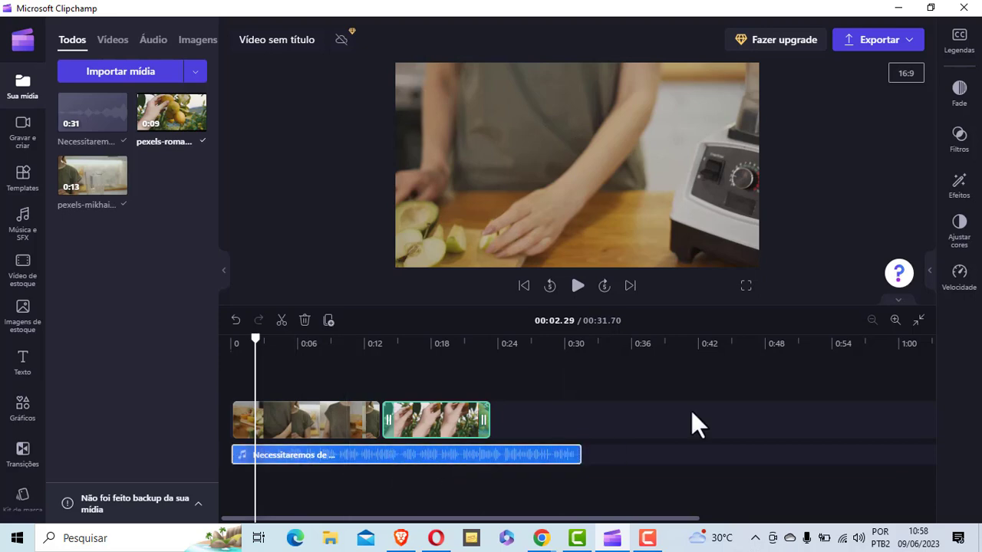
pyautogui.click(882, 40)
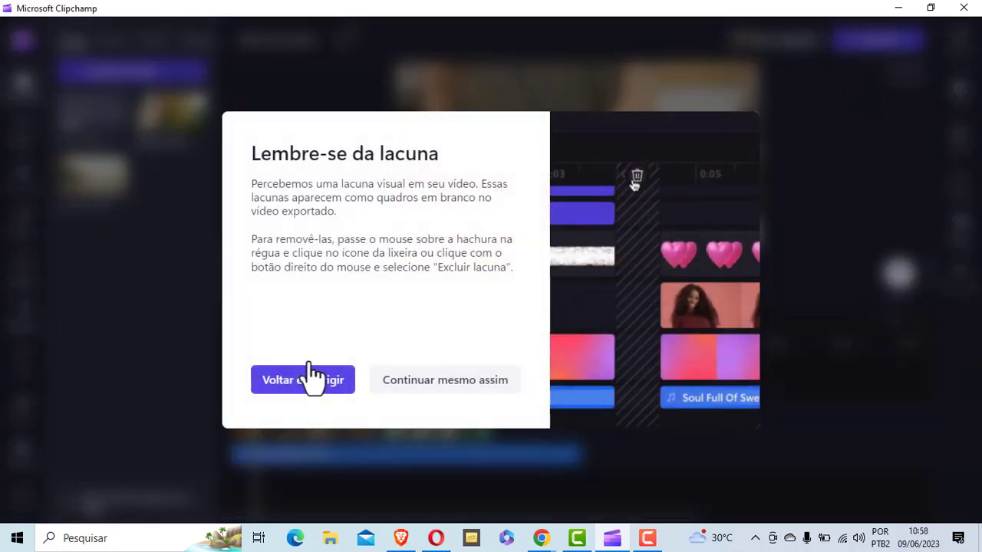
pyautogui.click(408, 384)
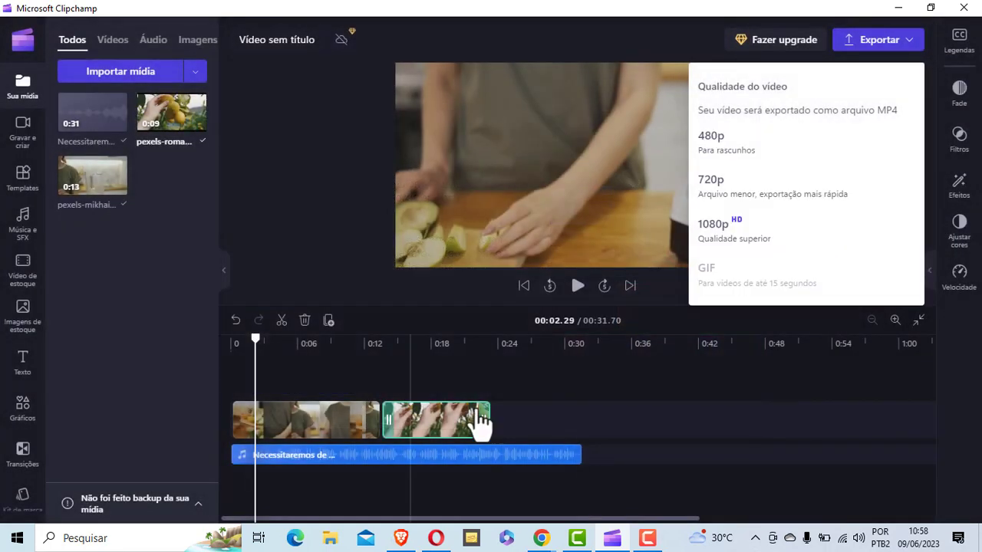
pyautogui.click(407, 411)
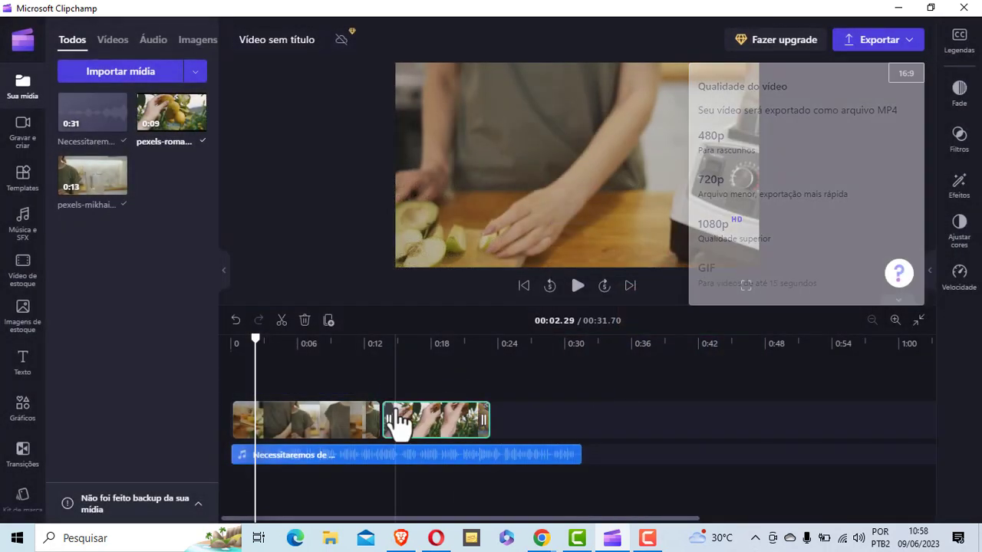
# Add the pexels-roman clip again after the existing clips to cover the rest of the narration, and recheck the export for visual gaps
pyautogui.moveTo(165, 115); pyautogui.dragTo(572, 432)
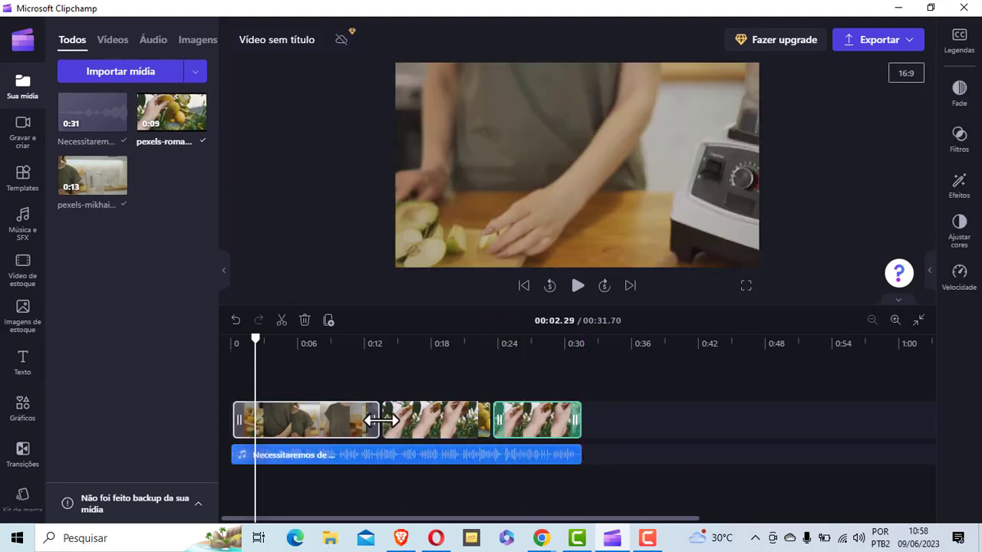
pyautogui.click(909, 45)
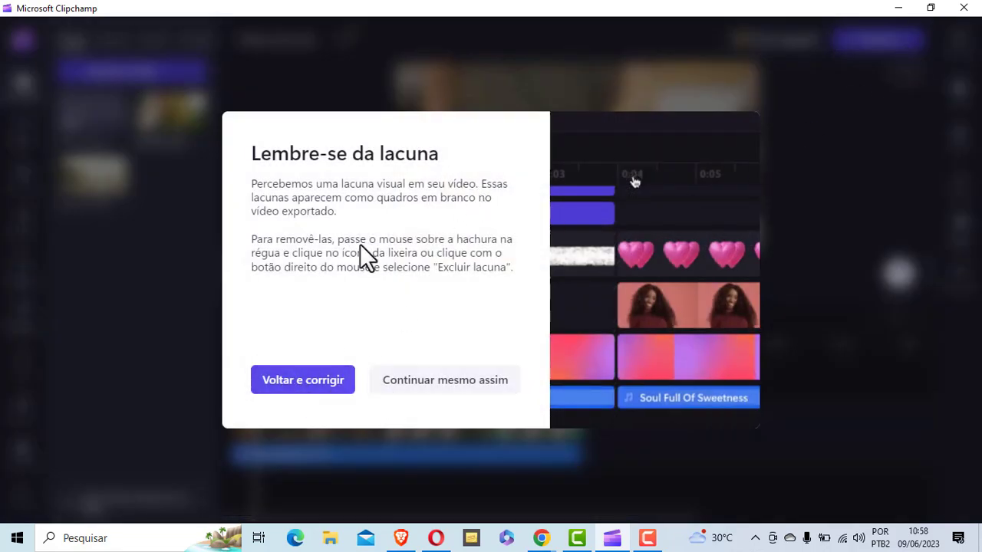
pyautogui.click(186, 120)
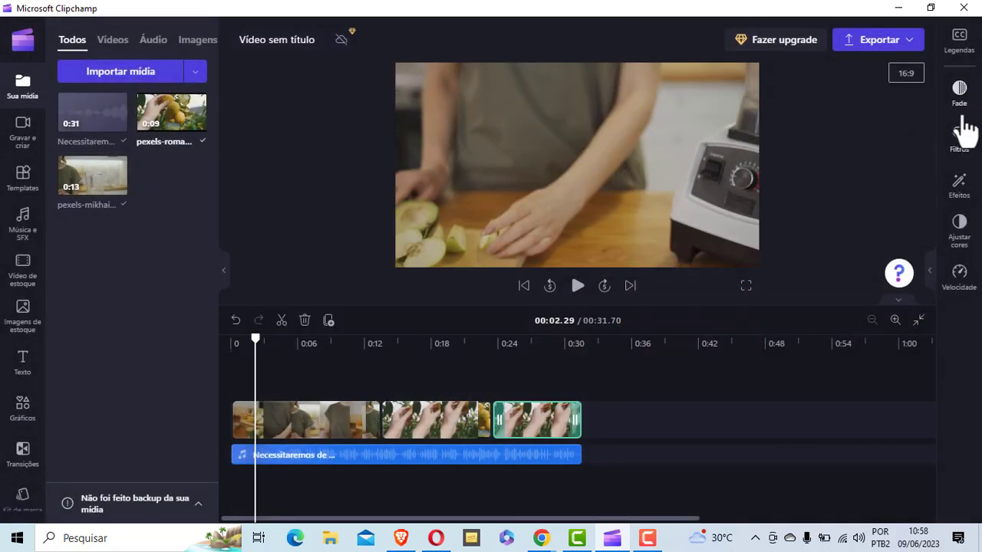
# Try out the automatic captions setup with Português (Brasil) as the recognition language, cancel it and close the captions options
pyautogui.click(961, 43)
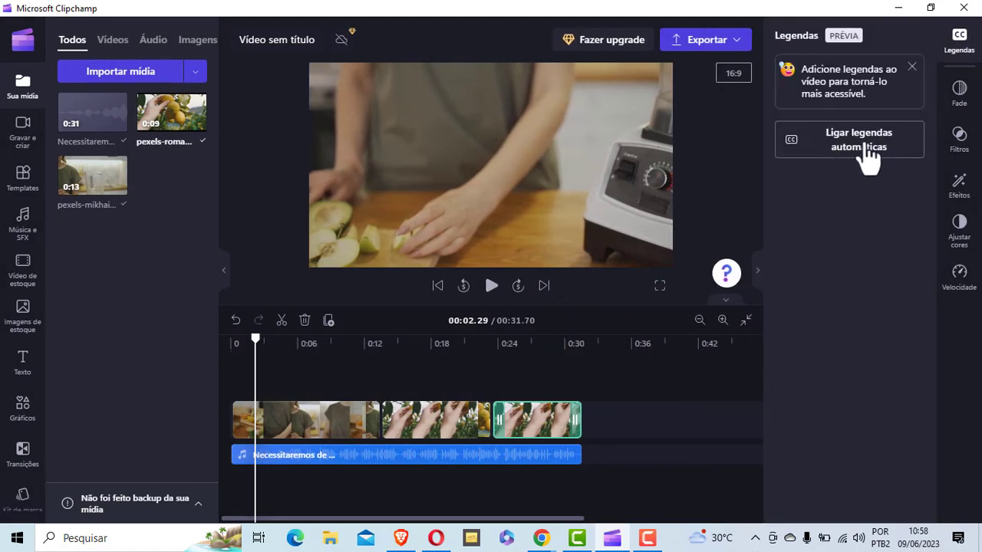
pyautogui.click(862, 147)
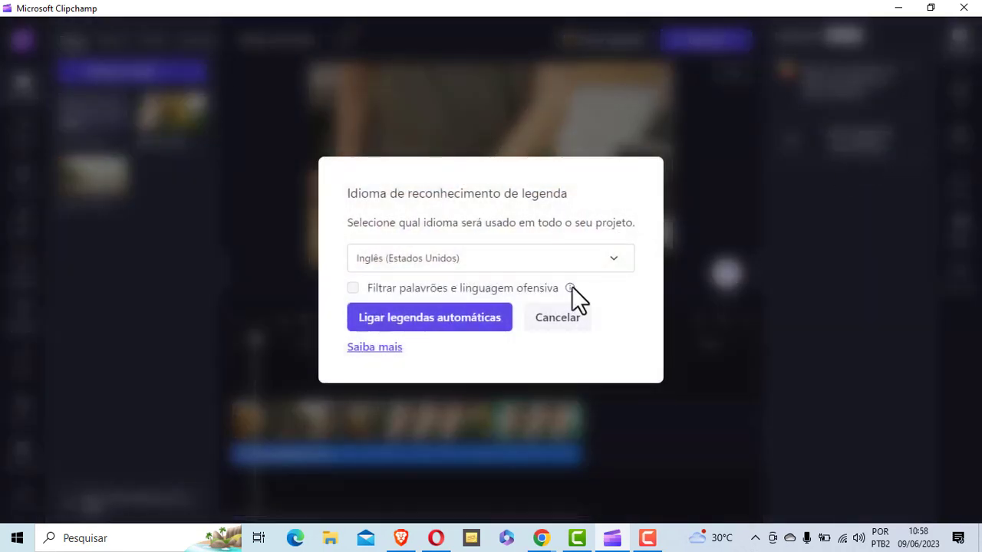
pyautogui.click(464, 264)
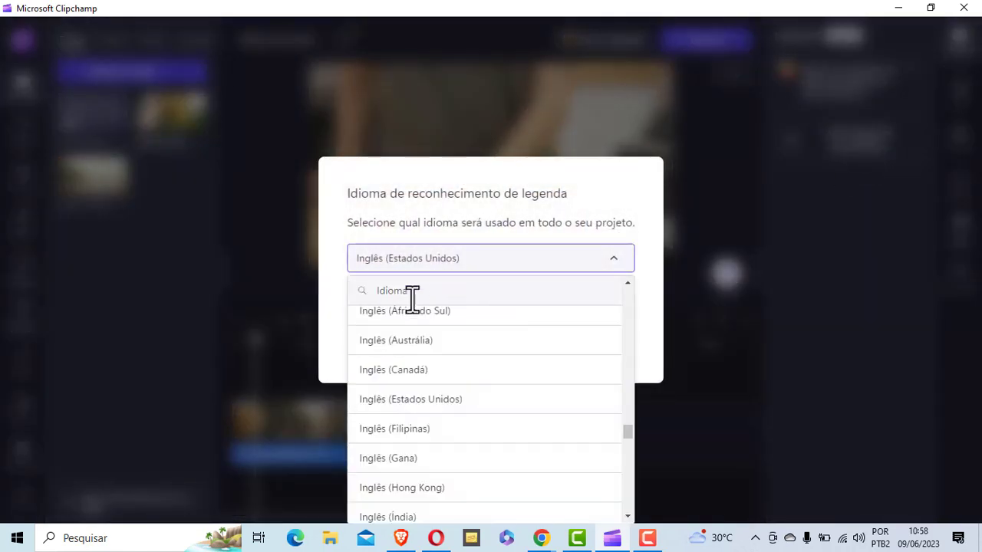
pyautogui.write('port')
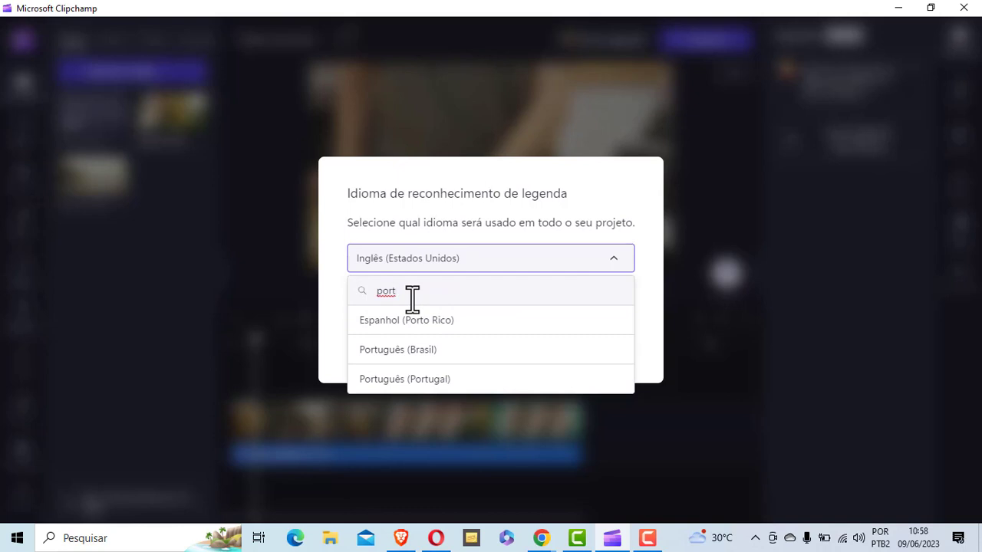
pyautogui.click(401, 350)
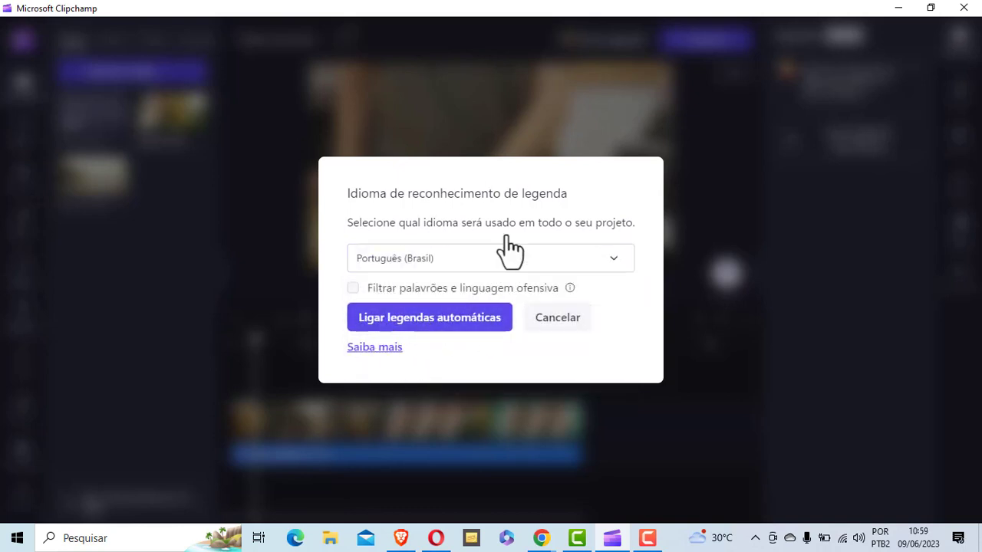
pyautogui.click(558, 321)
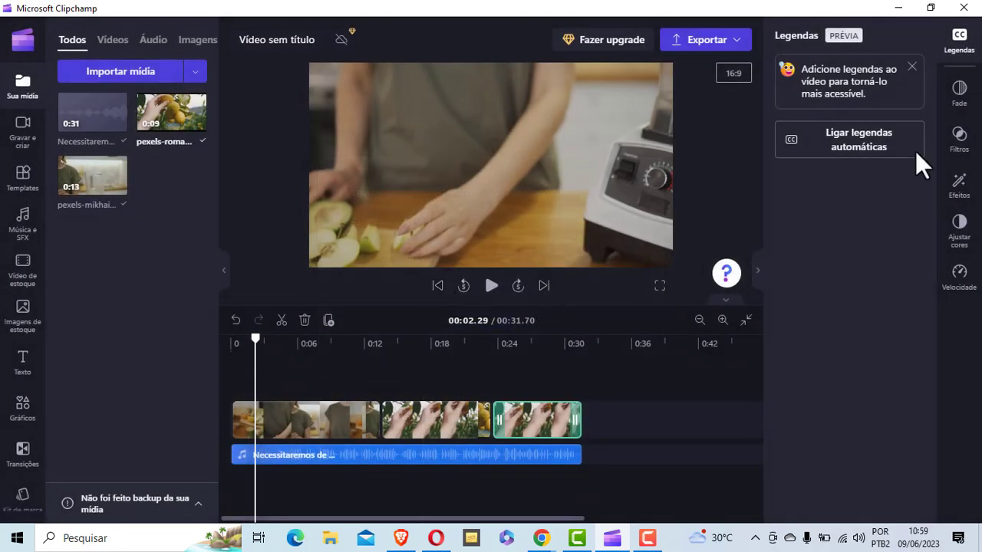
pyautogui.click(912, 66)
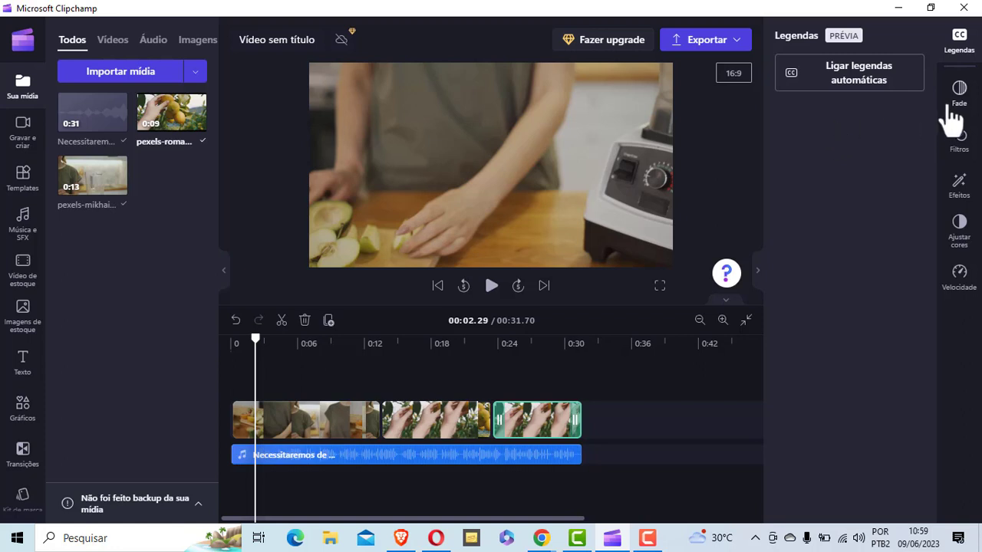
pyautogui.click(959, 42)
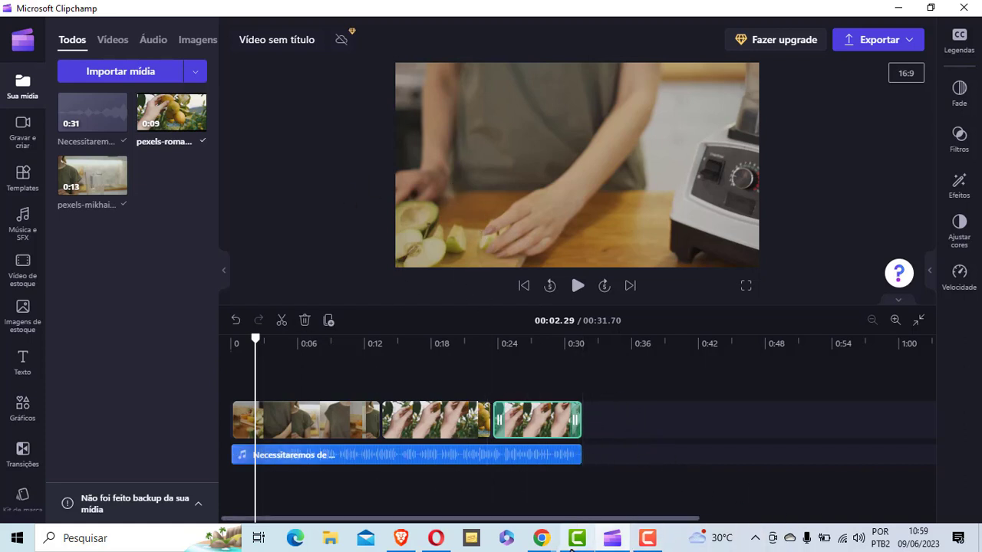
# Switch to the Monetizze store in Chrome and browse the first affiliate products listed for "ejaculação precoce"
pyautogui.moveTo(558, 539)
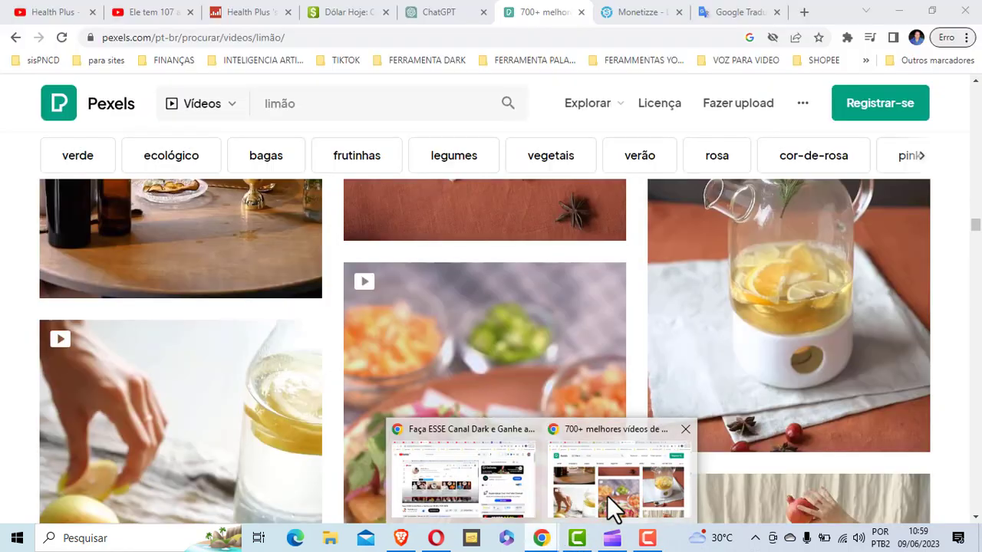
pyautogui.click(607, 496)
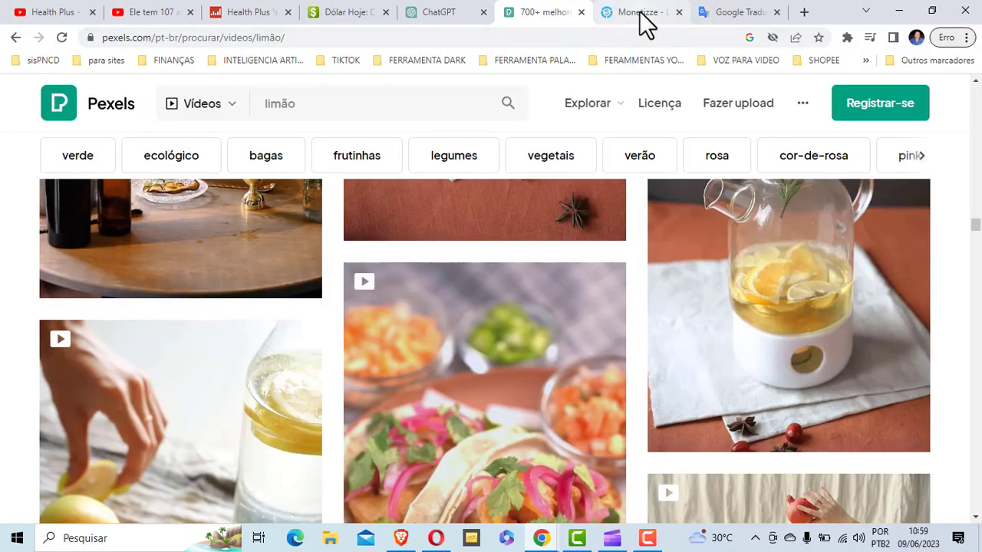
pyautogui.click(642, 19)
pyautogui.click(708, 164)
pyautogui.scroll(-1, 430, 205)
pyautogui.scroll(1, 429, 204)
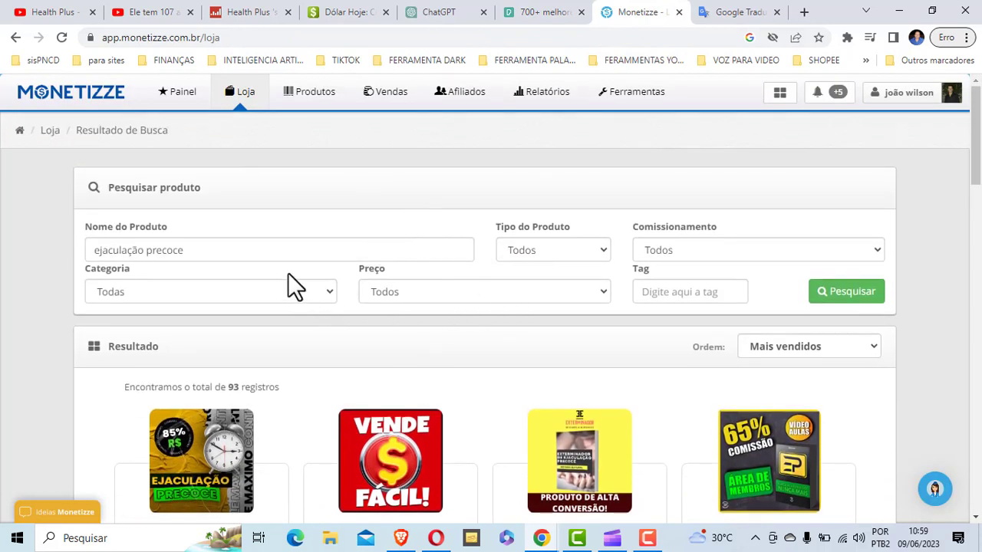
pyautogui.scroll(-3, 243, 254)
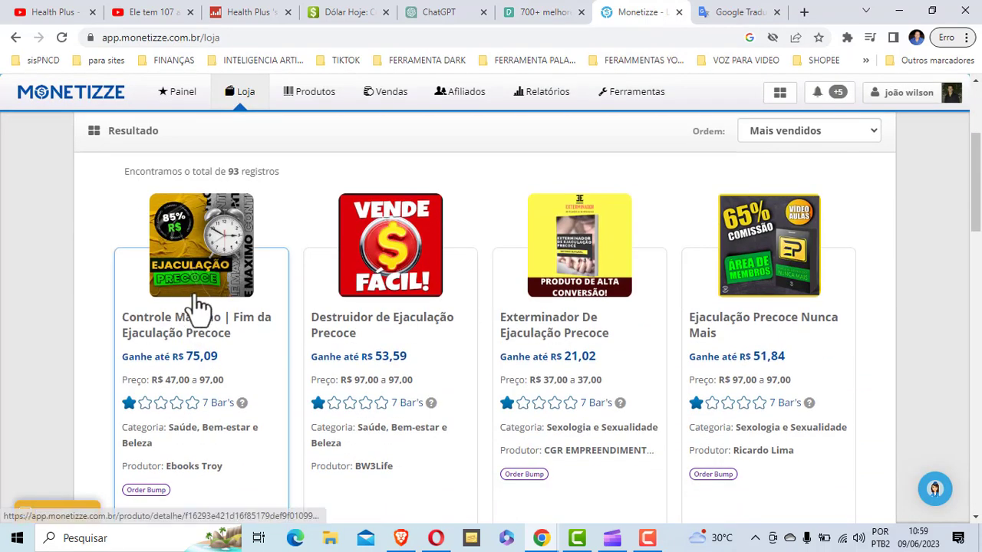
pyautogui.scroll(-1, 422, 301)
pyautogui.scroll(-6, 673, 287)
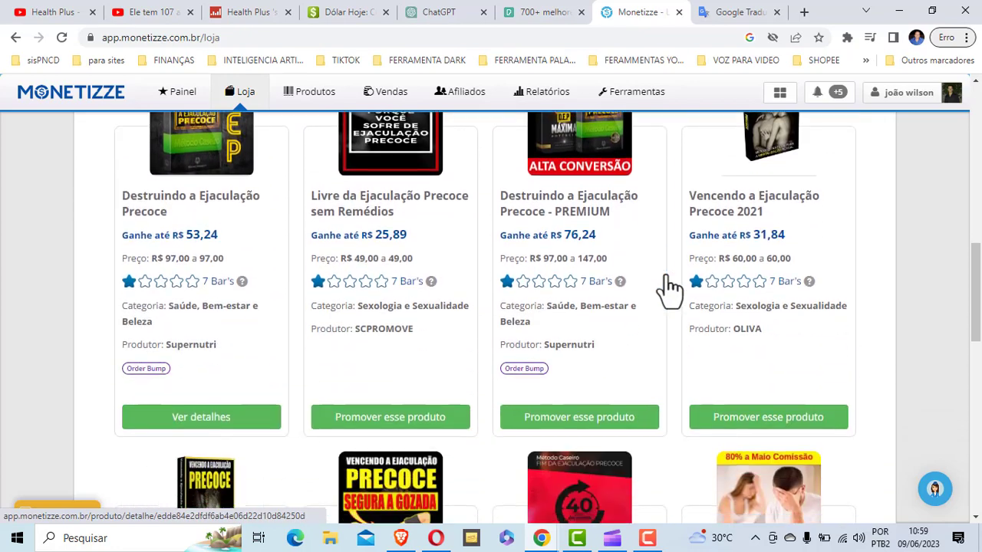
pyautogui.scroll(5, 453, 276)
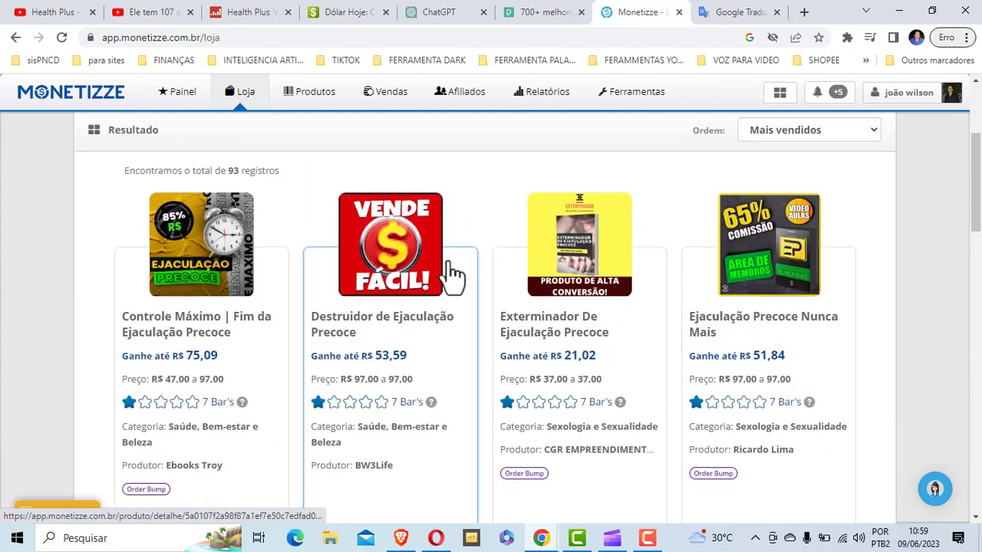
pyautogui.scroll(-1, 453, 276)
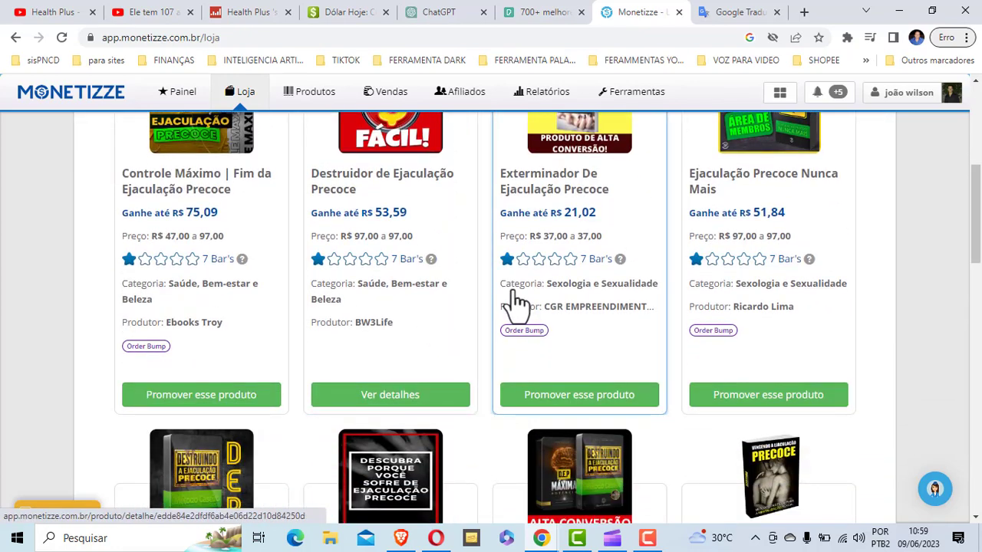
pyautogui.scroll(2, 478, 280)
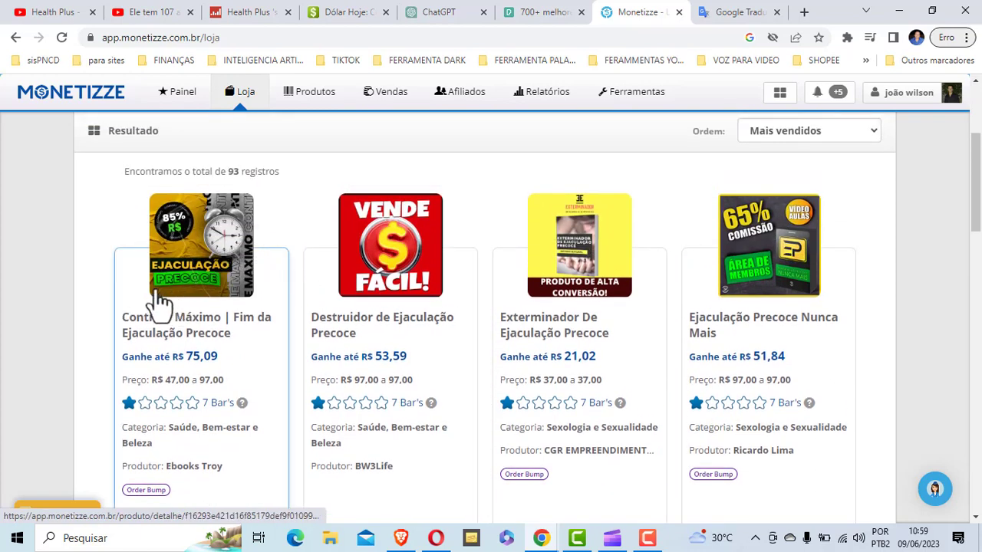
pyautogui.scroll(-1, 331, 328)
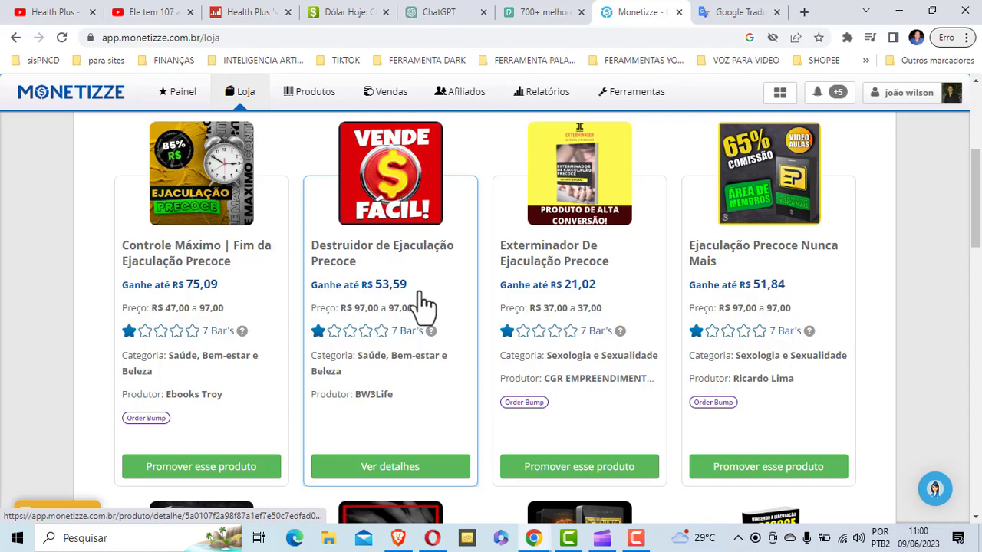
# Compare the commissions and prices of the products further down the Monetizze results and return to the product search form
pyautogui.scroll(-3, 414, 296)
pyautogui.scroll(1, 529, 376)
pyautogui.scroll(3, 499, 340)
pyautogui.scroll(-5, 500, 340)
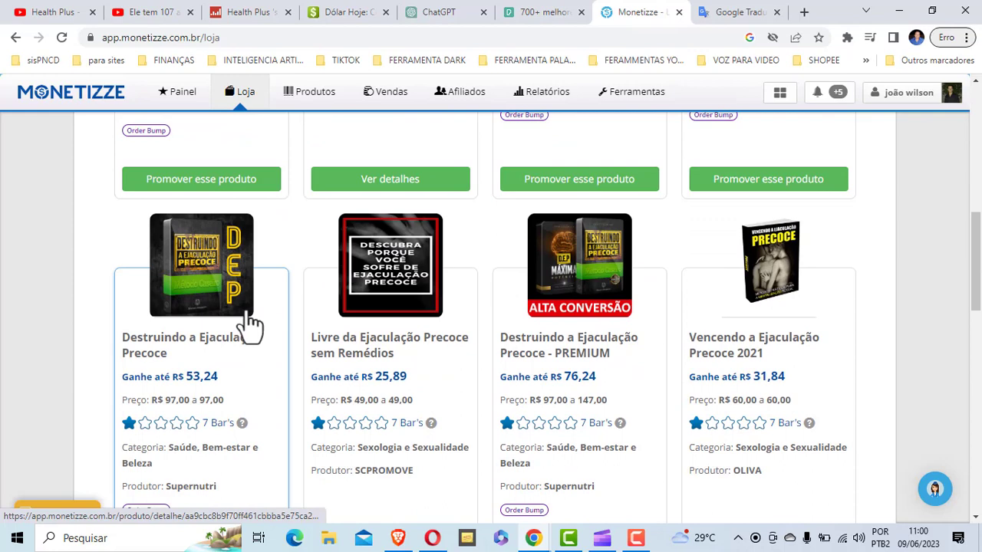
pyautogui.scroll(-1, 552, 296)
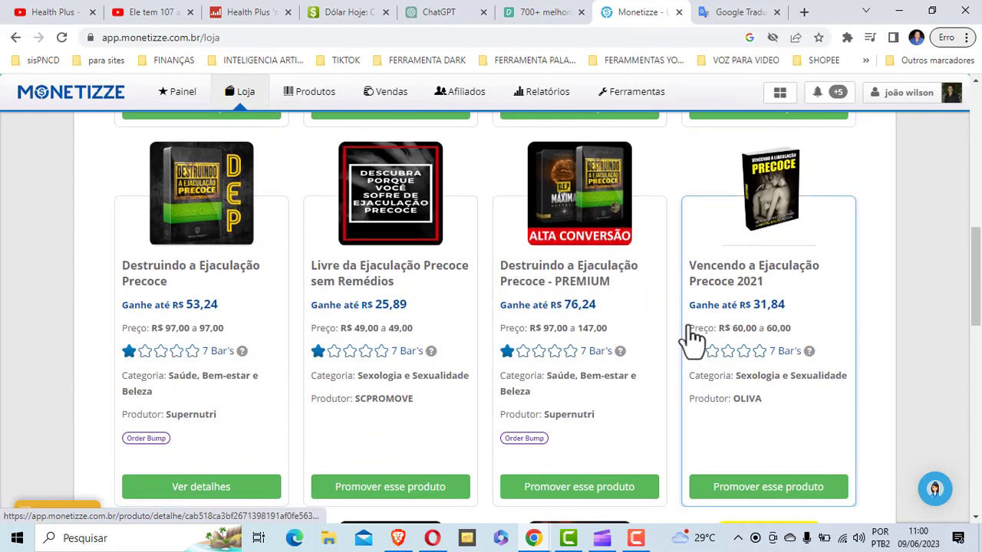
pyautogui.scroll(-2, 690, 340)
pyautogui.scroll(-3, 691, 340)
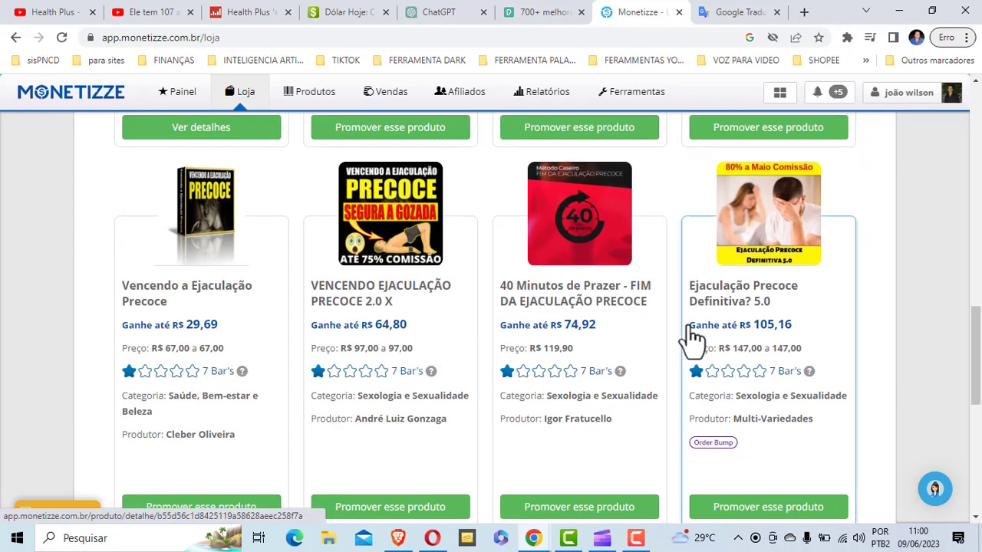
pyautogui.scroll(3, 686, 340)
pyautogui.scroll(-3, 537, 344)
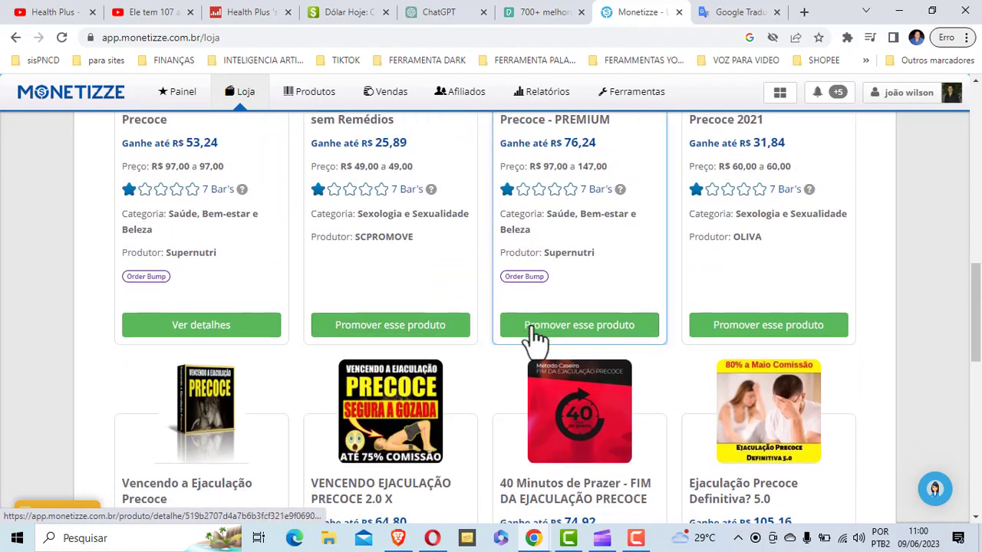
pyautogui.scroll(15, 537, 338)
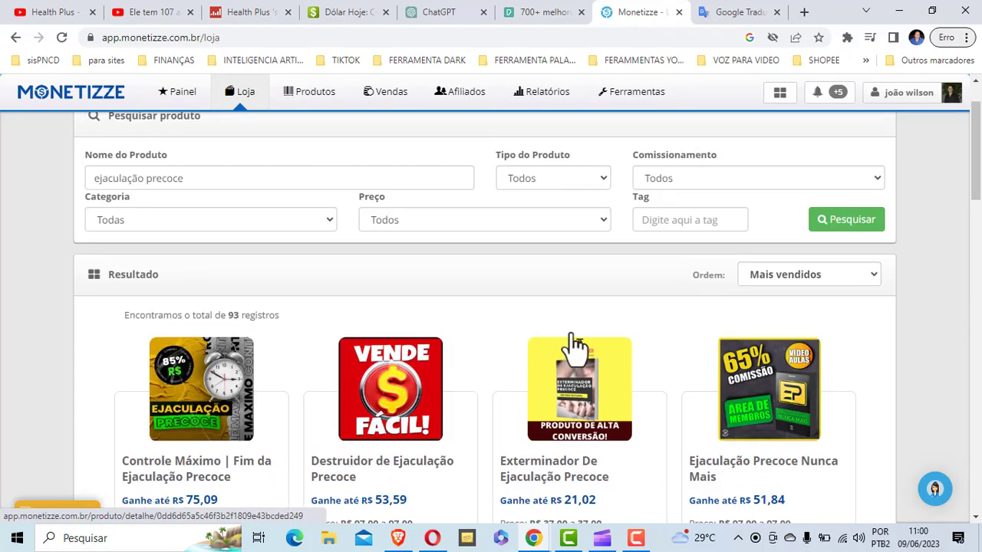